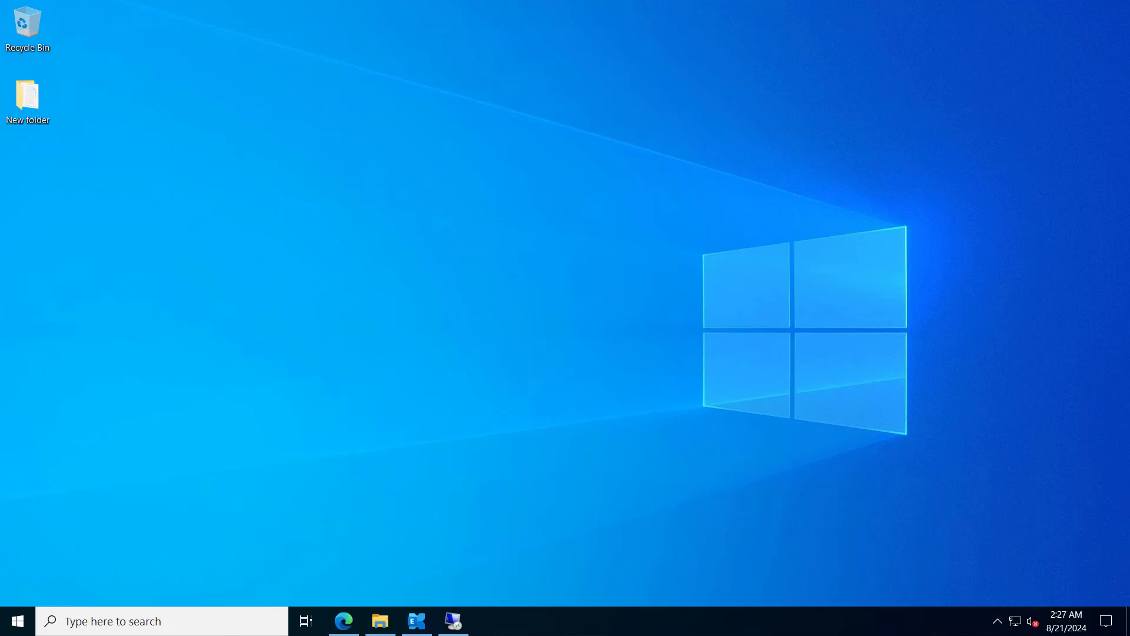
Step: Query the ExSetup.exe file version, which reports build 15.02.1544.011
{"action": "left_click", "coordinate": [418, 628]}
{"action": "type", "text": "Get-Command Exsetup.exe | ForEach {$_.FileVersionInfo}"}
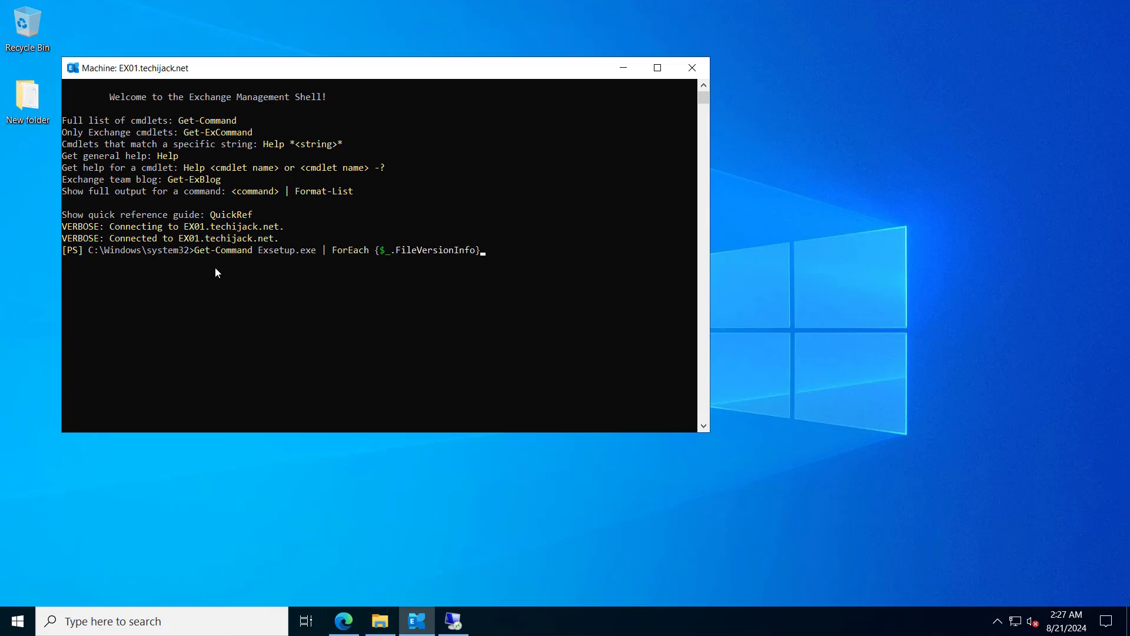
{"action": "key", "text": "Return"}
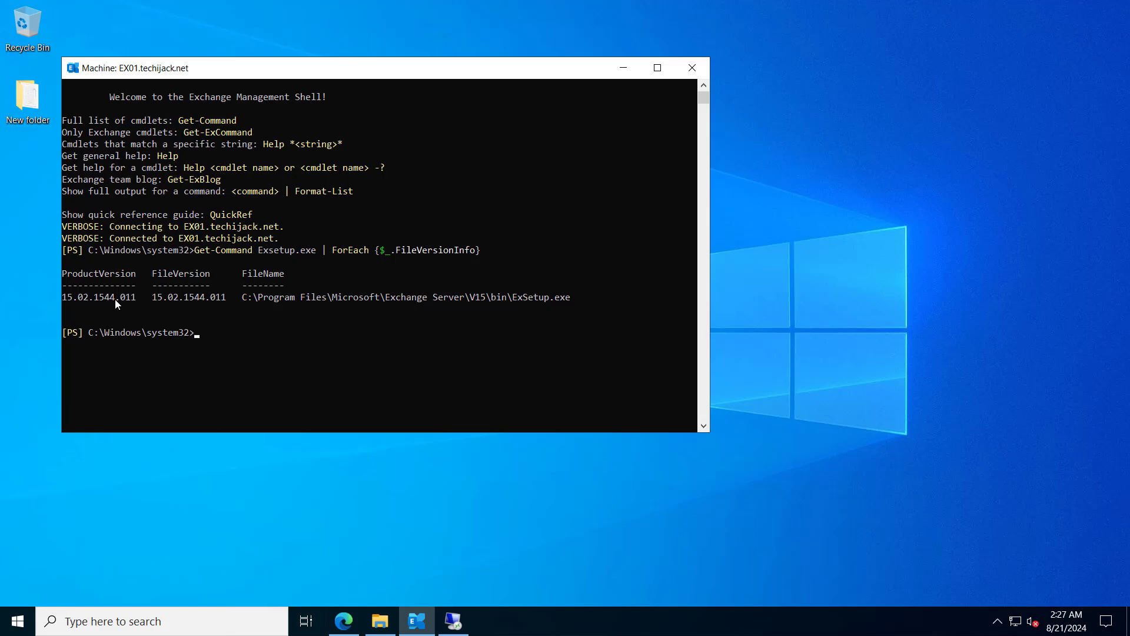
{"action": "left_click", "coordinate": [344, 621]}
{"action": "key", "text": "alt+Tab"}
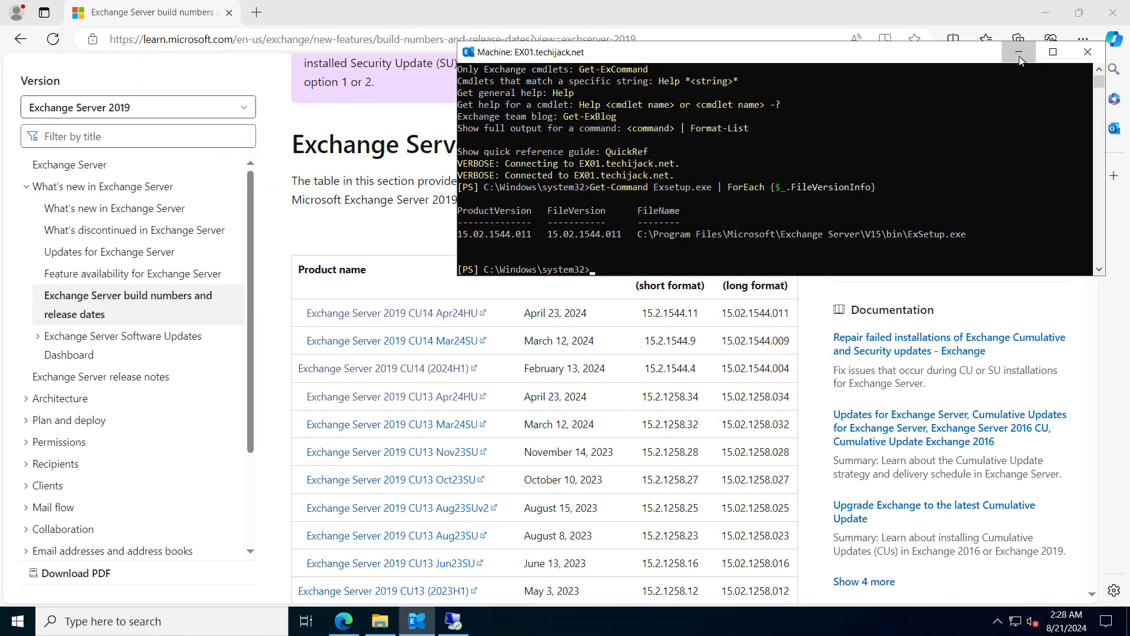
Step: Match build 15.02.1544.011 to Exchange 2019 CU14 Apr24HU, then minimise everything to the desktop
{"action": "left_click", "coordinate": [1019, 53]}
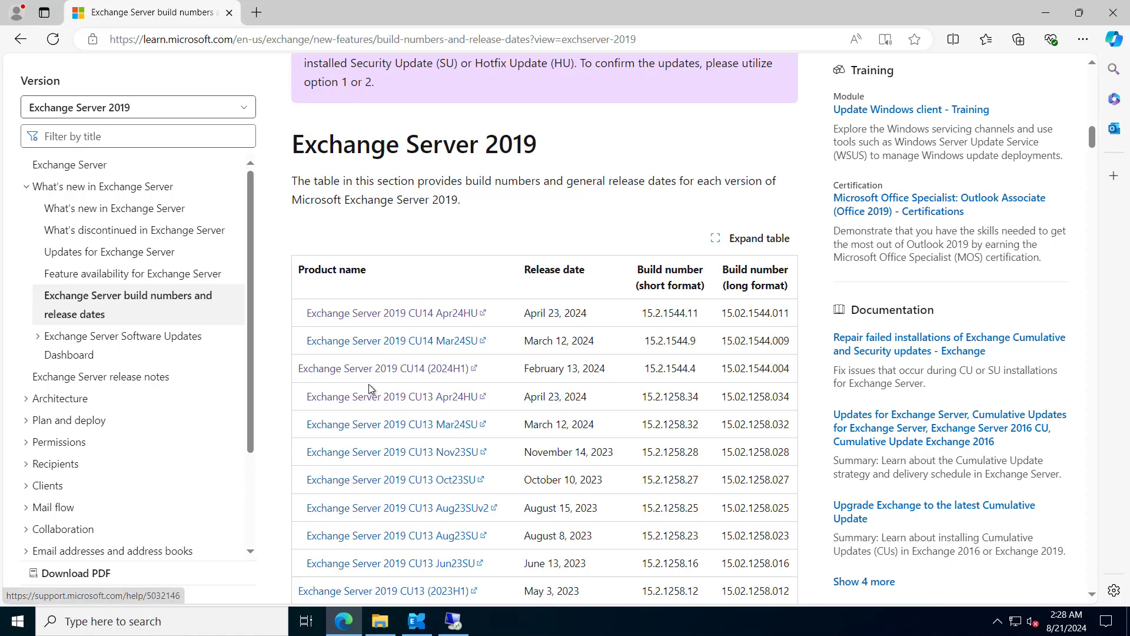
{"action": "key", "text": "alt+Tab"}
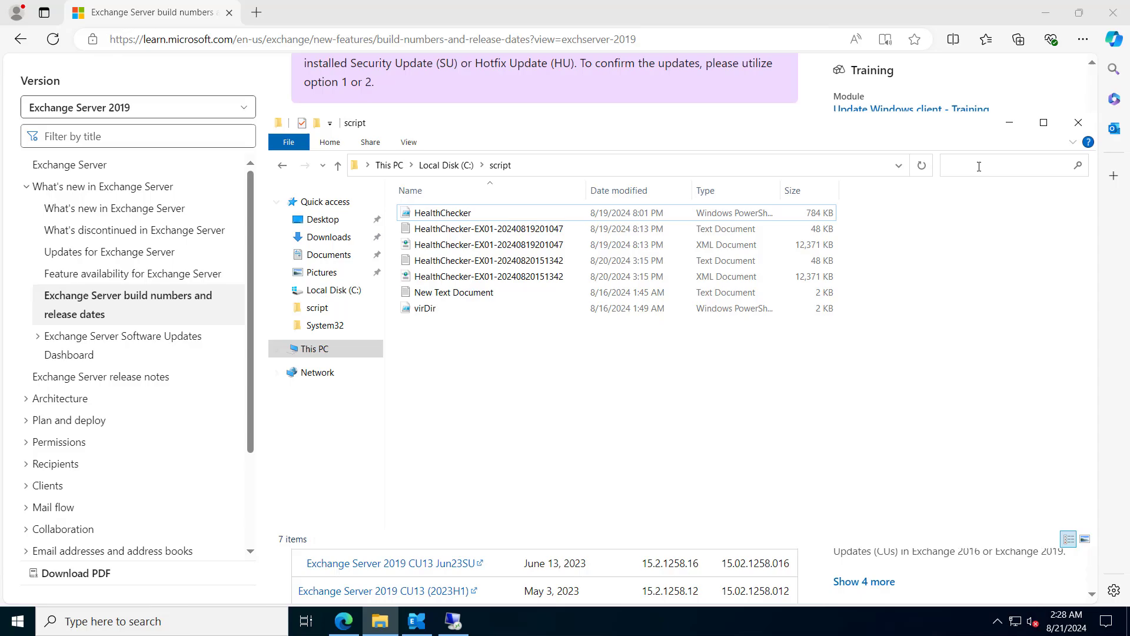
{"action": "left_click", "coordinate": [1080, 124]}
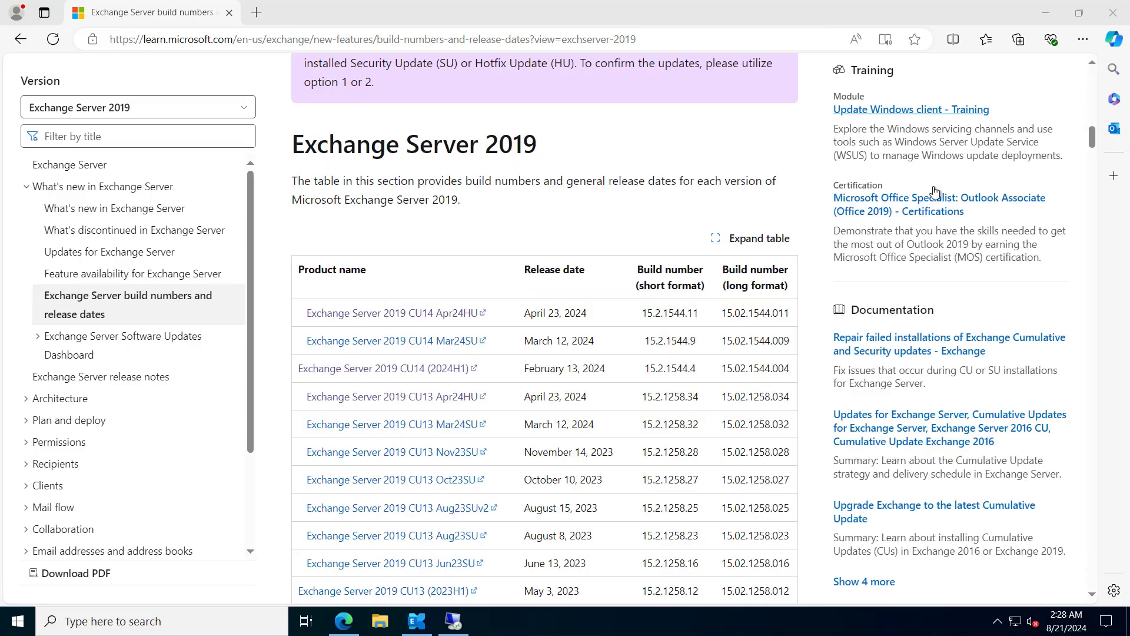
{"action": "key", "text": "super+d"}
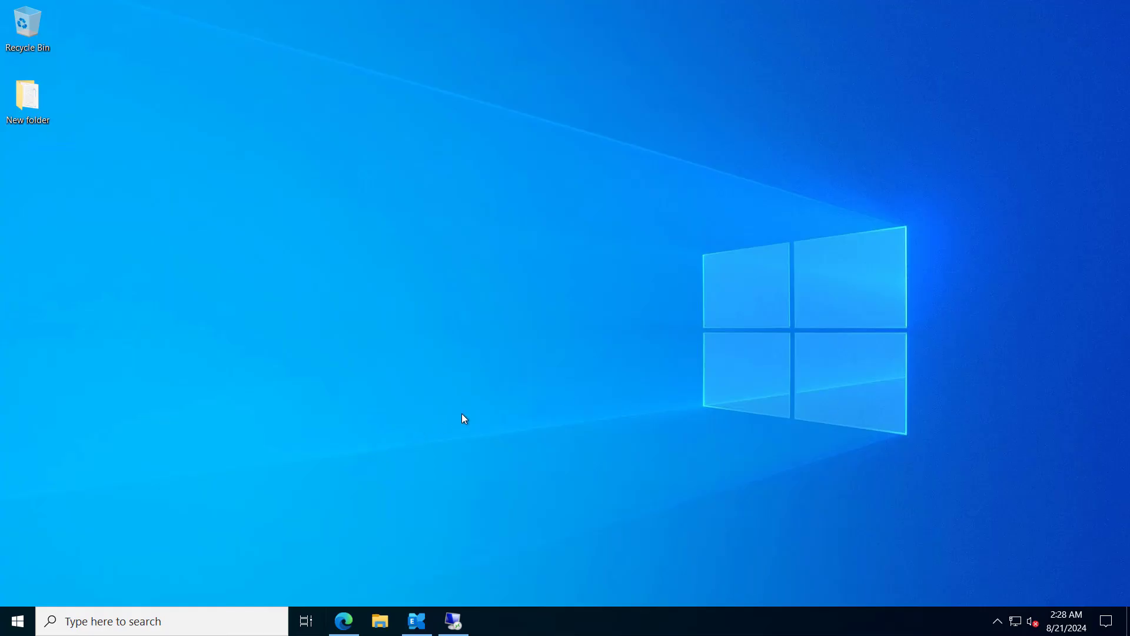
Step: From C:\script, run HealthChecker.ps1 -BuildHtmlServersReport to generate the HTML servers report
{"action": "key", "text": "alt+Tab"}
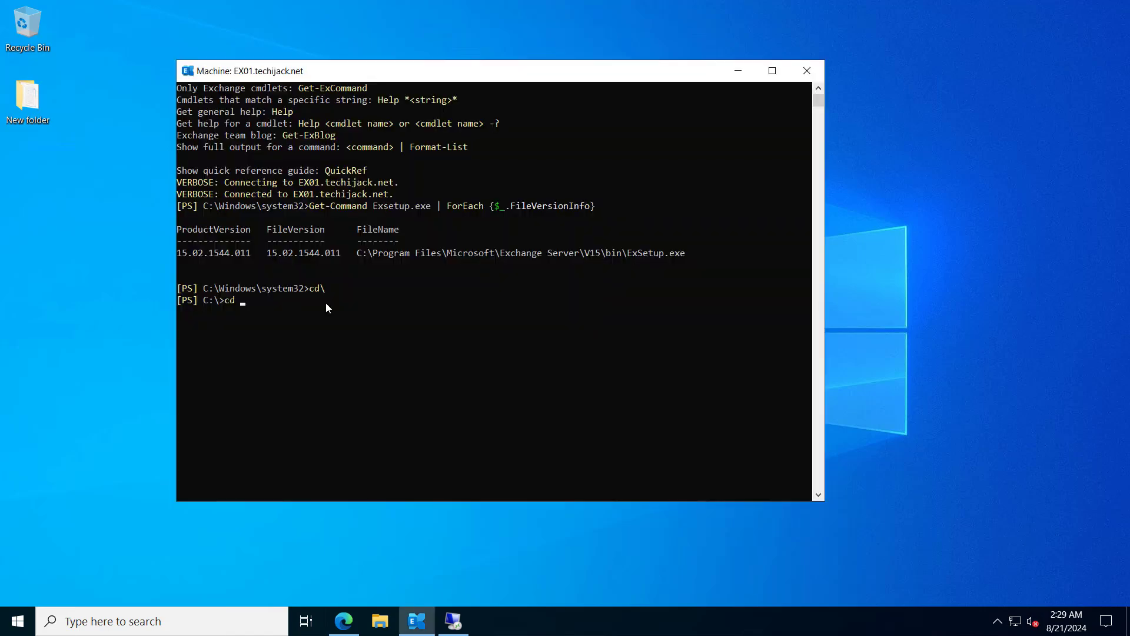
{"action": "type", "text": "sc"}
{"action": "key", "text": "Tab"}
{"action": "key", "text": "Return"}
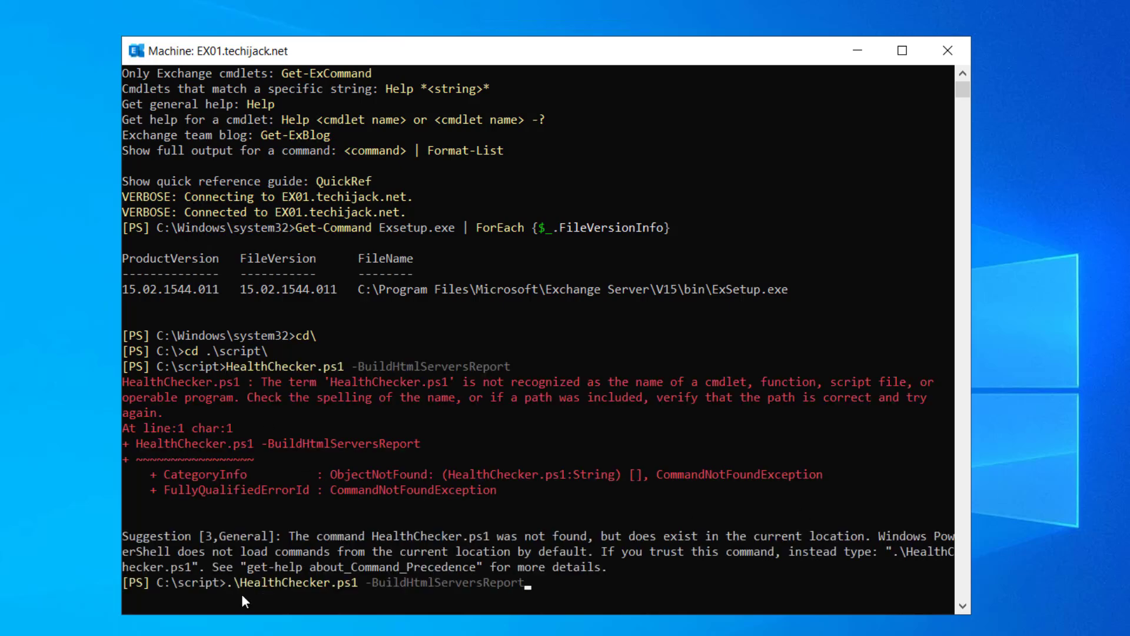
{"action": "key", "text": "Return"}
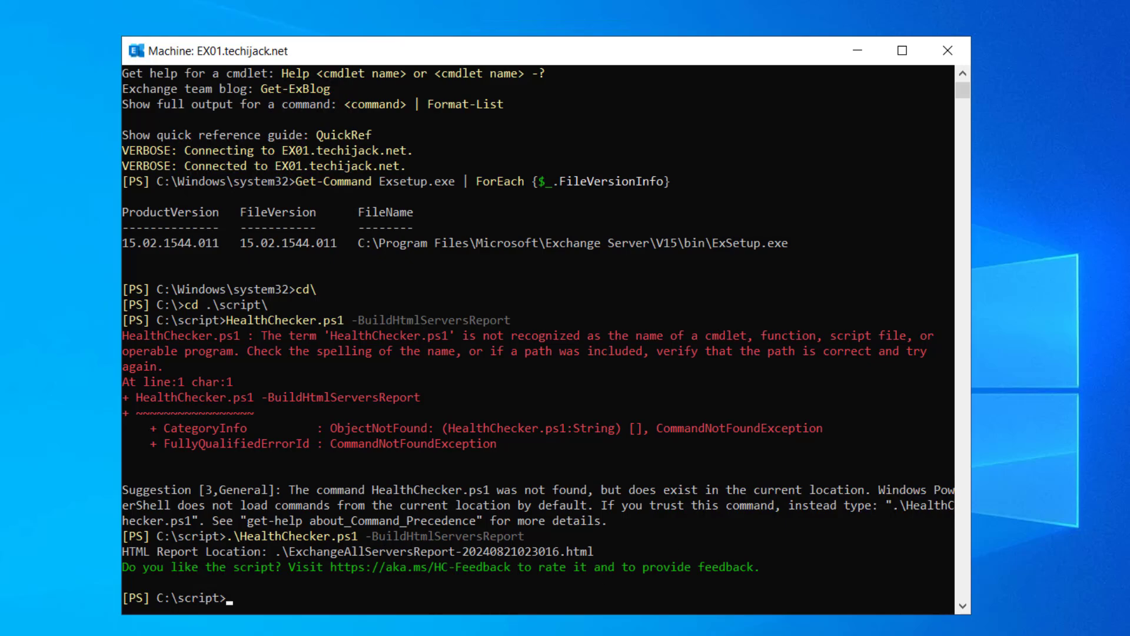
{"action": "key", "text": "super+e"}
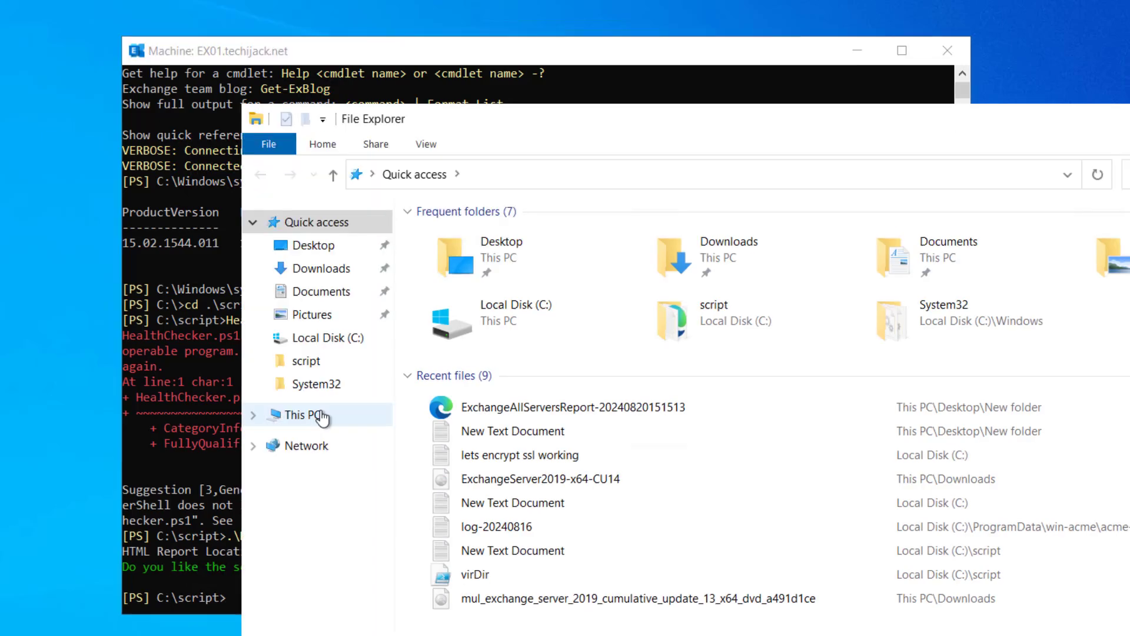
Step: Open the ExchangeAllServersReport HTML file from C:\script in Edge
{"action": "left_click", "coordinate": [299, 411]}
{"action": "double_click", "coordinate": [464, 418]}
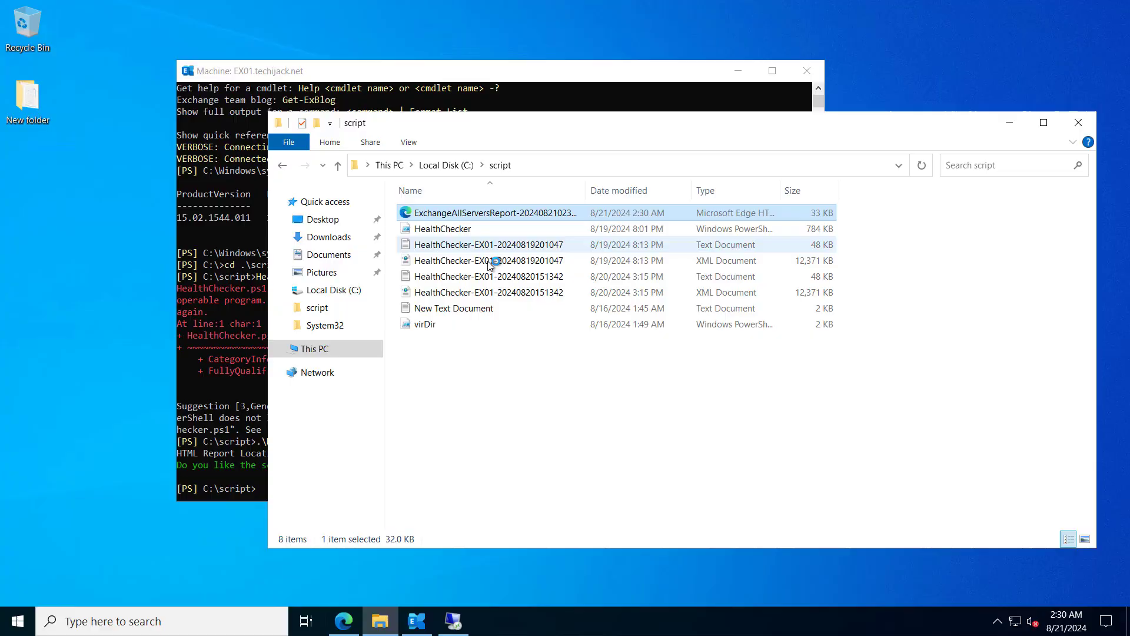
{"action": "key", "text": "Return"}
{"action": "left_click_drag", "start_coordinate": [1093, 119], "coordinate": [1090, 506]}
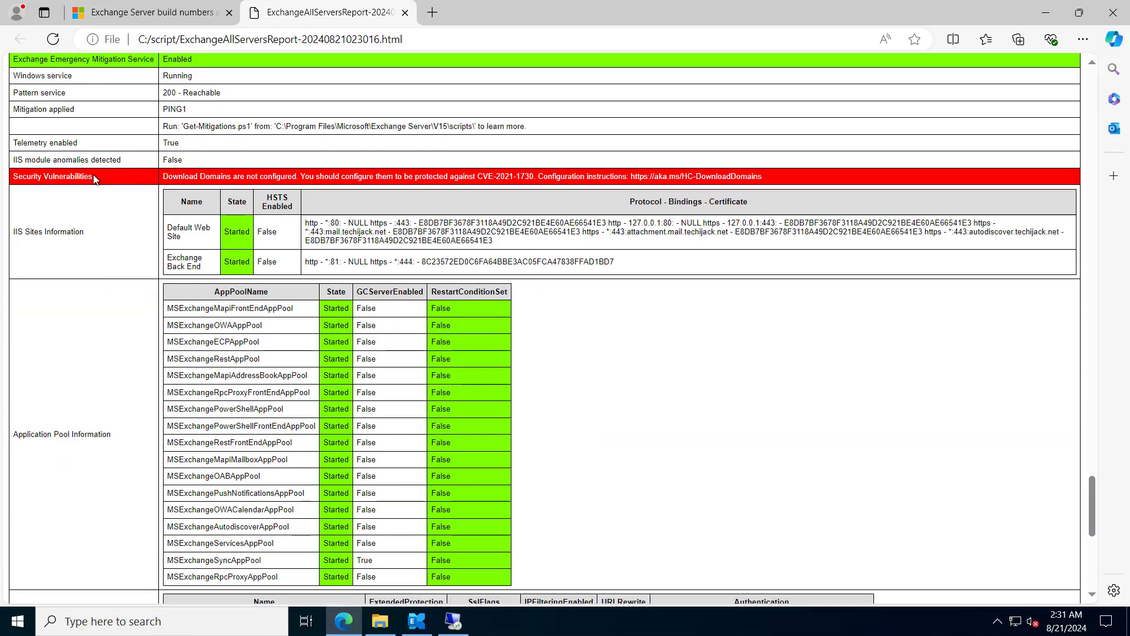
Step: Zoom the report to 110%, highlight the CVE-2021-1730 Download Domains warning, then close it
{"action": "key", "text": "ctrl+plus"}
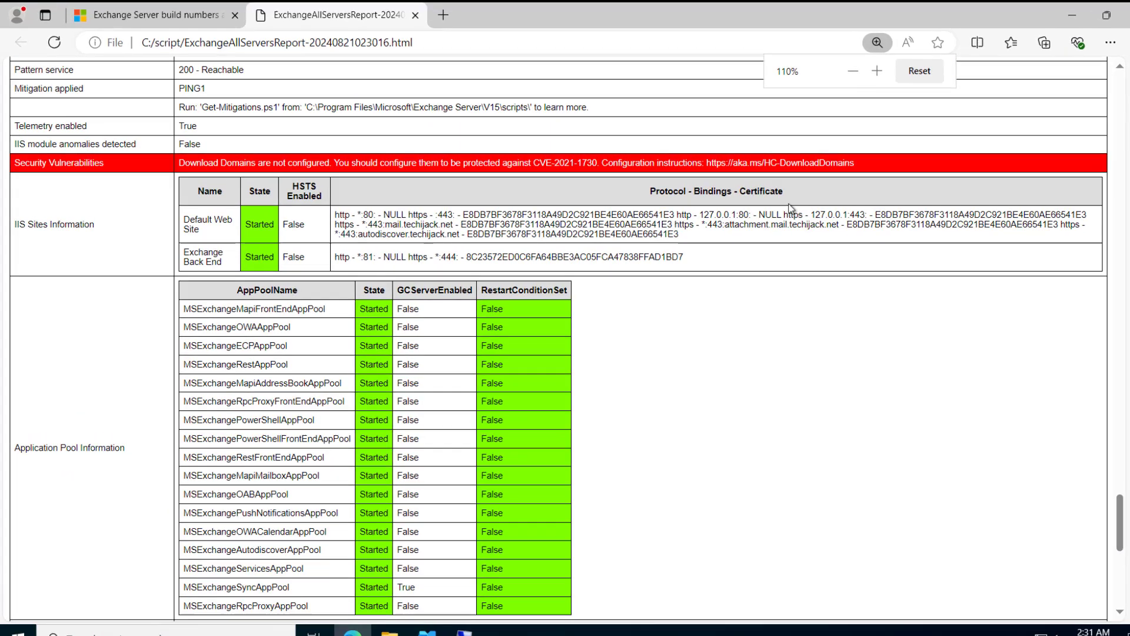
{"action": "triple_click", "coordinate": [90, 163]}
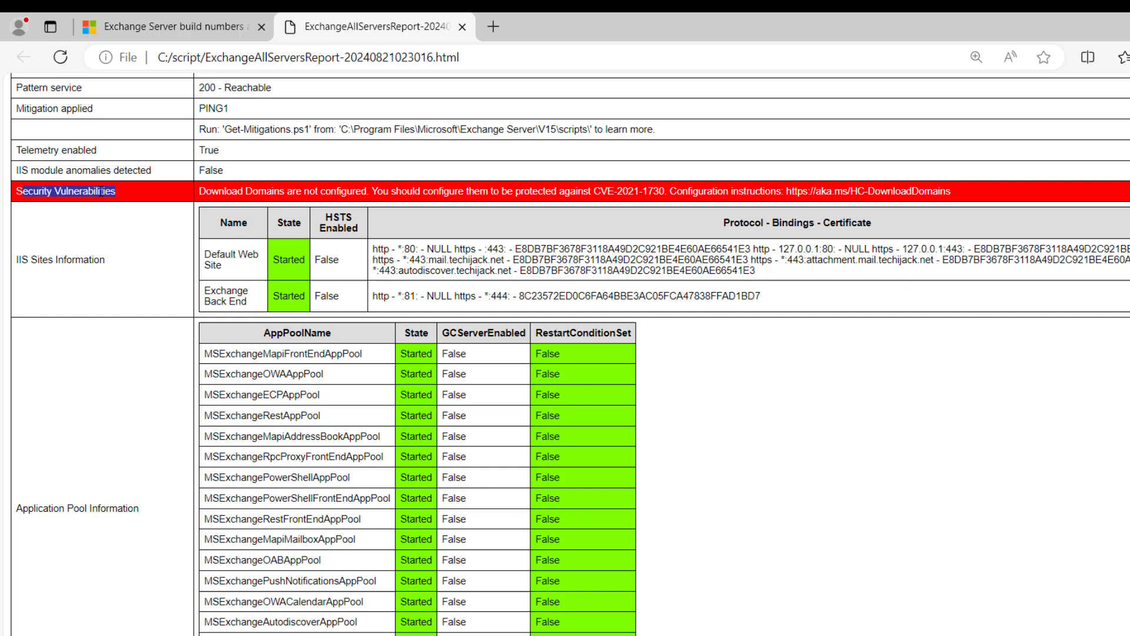
{"action": "left_click", "coordinate": [199, 194]}
{"action": "scroll", "coordinate": [202, 276], "scroll_direction": "up", "scroll_amount": 3}
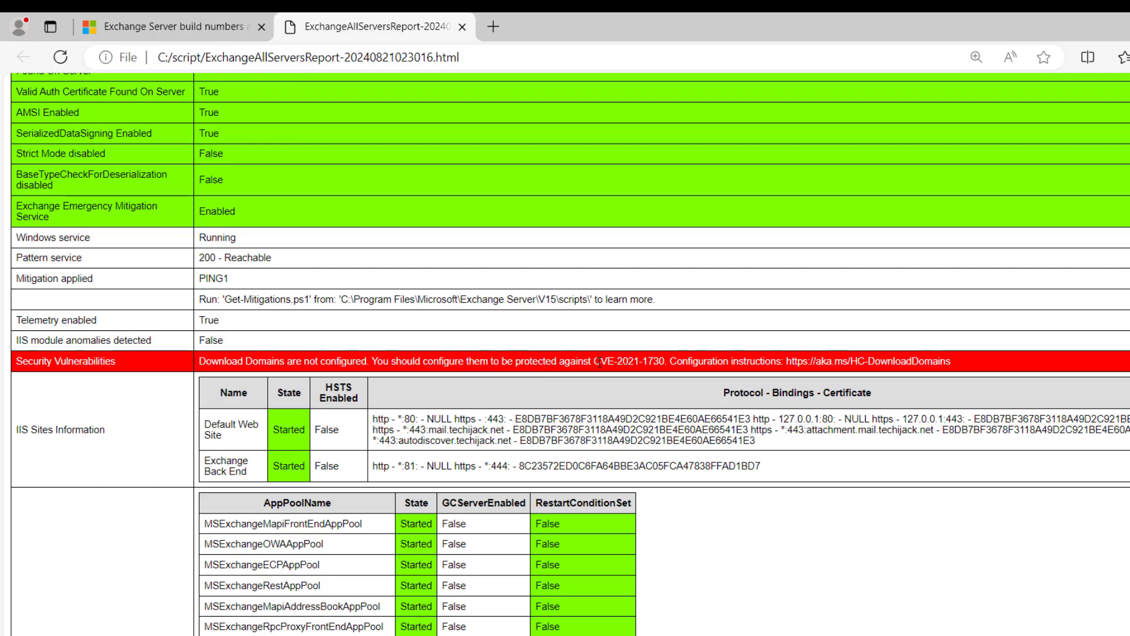
{"action": "left_click_drag", "start_coordinate": [594, 361], "coordinate": [665, 363]}
{"action": "left_click", "coordinate": [463, 27]}
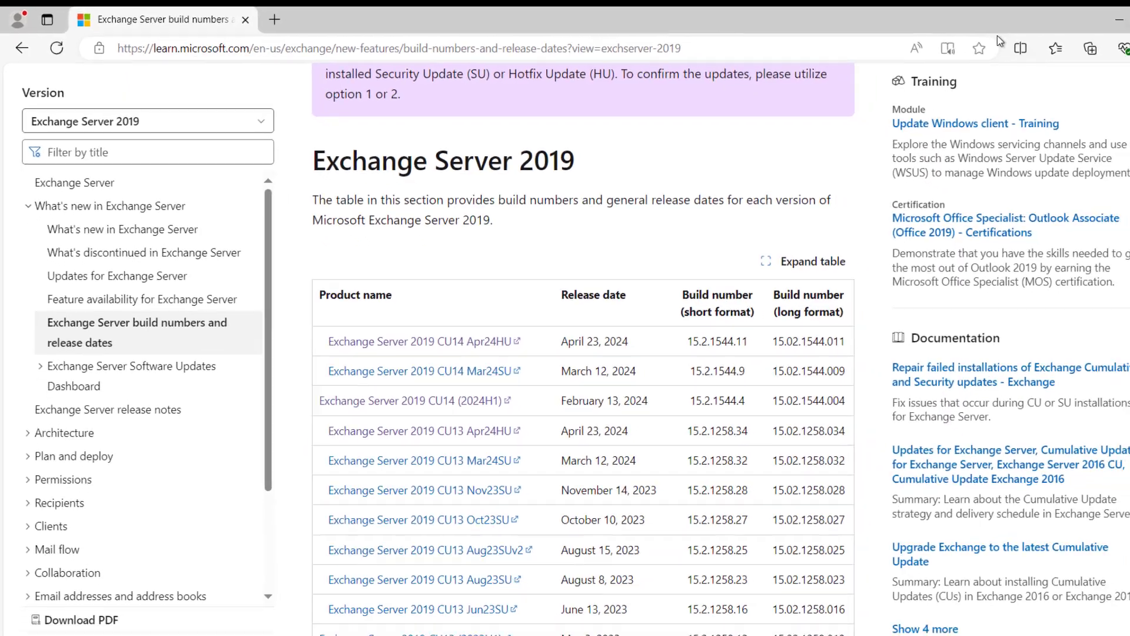
{"action": "left_click", "coordinate": [1119, 19]}
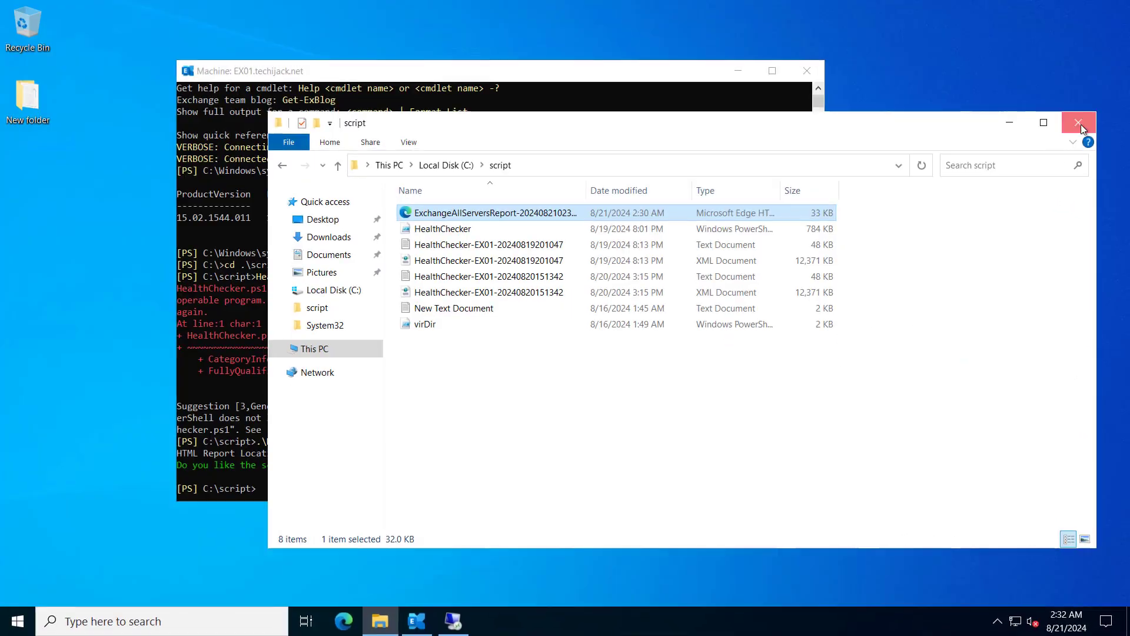
Step: Bring up DNS Manager in the remote desktop session on DC01
{"action": "left_click", "coordinate": [380, 621]}
{"action": "left_click", "coordinate": [416, 621]}
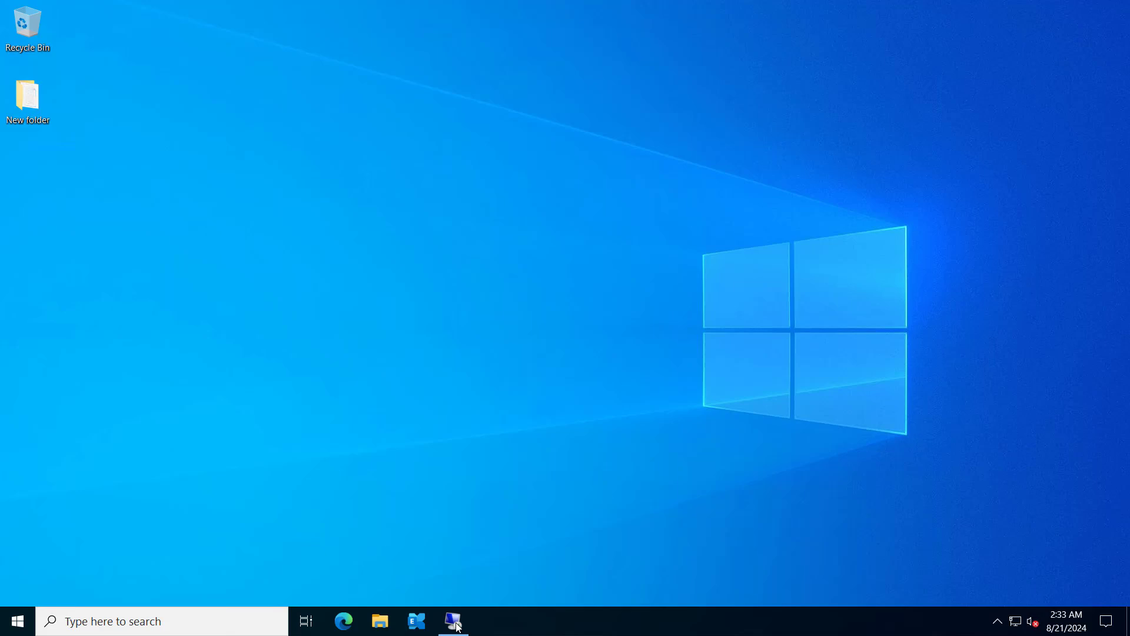
{"action": "left_click", "coordinate": [458, 625]}
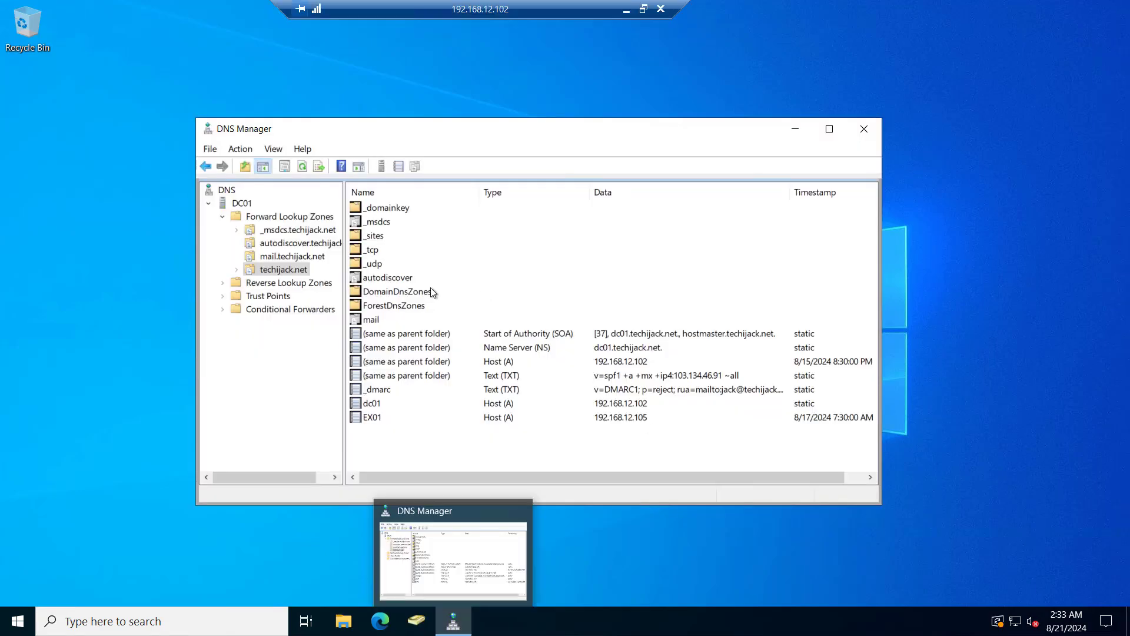
{"action": "left_click_drag", "start_coordinate": [475, 122], "coordinate": [448, 113]}
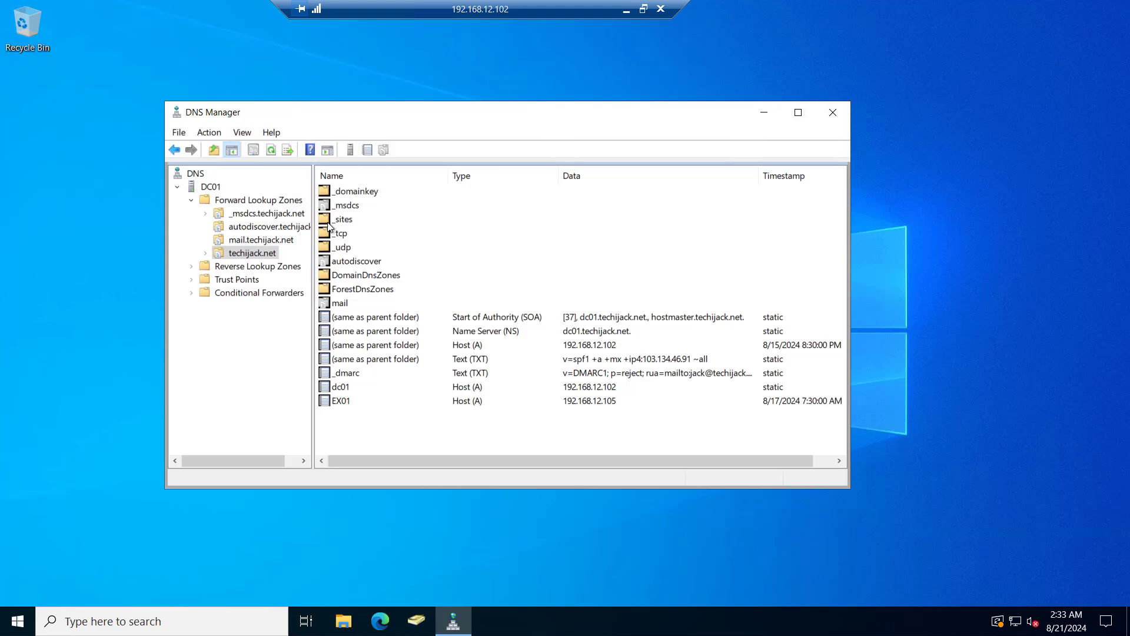
Step: Start a new Alias (CNAME) record in the mail.techijack.net forward lookup zone
{"action": "left_click", "coordinate": [272, 255]}
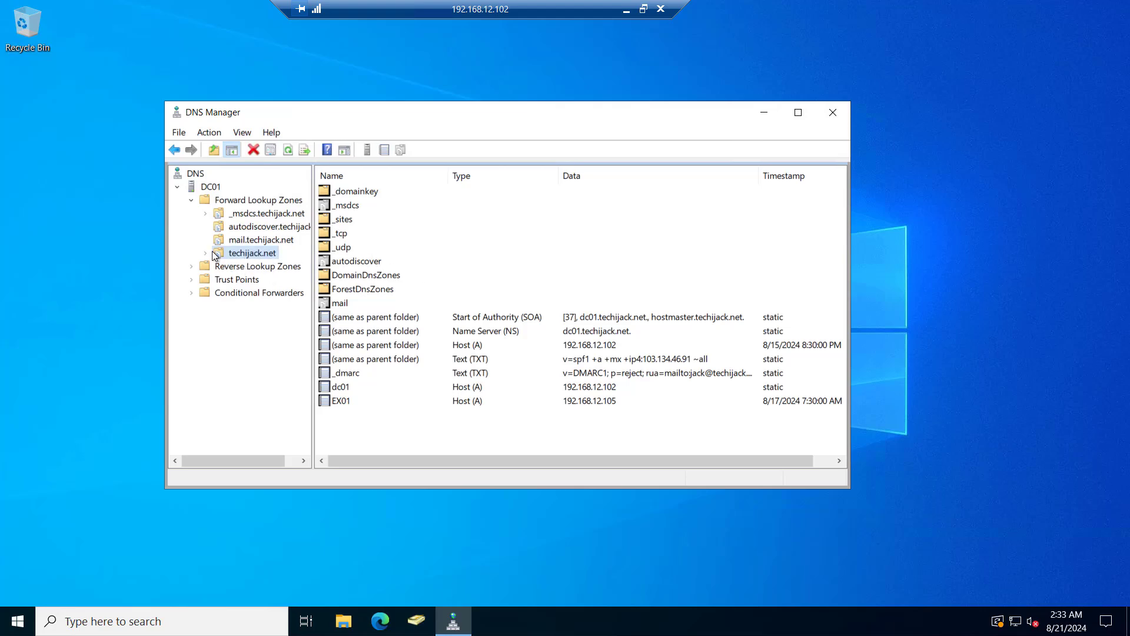
{"action": "left_click", "coordinate": [244, 242]}
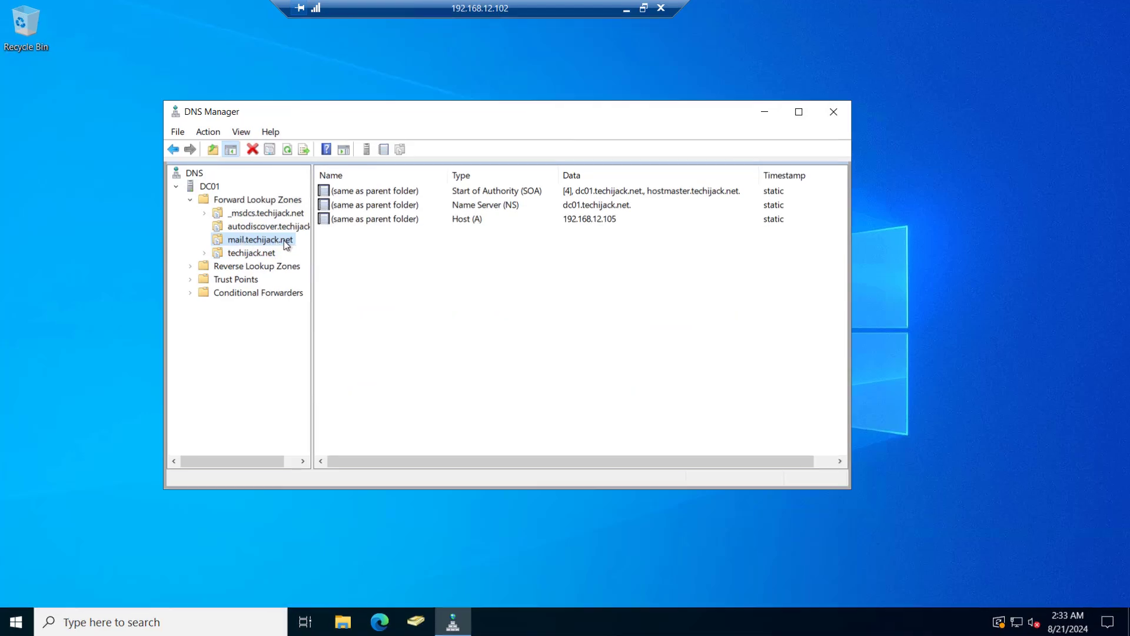
{"action": "right_click", "coordinate": [287, 245]}
{"action": "left_click", "coordinate": [351, 302]}
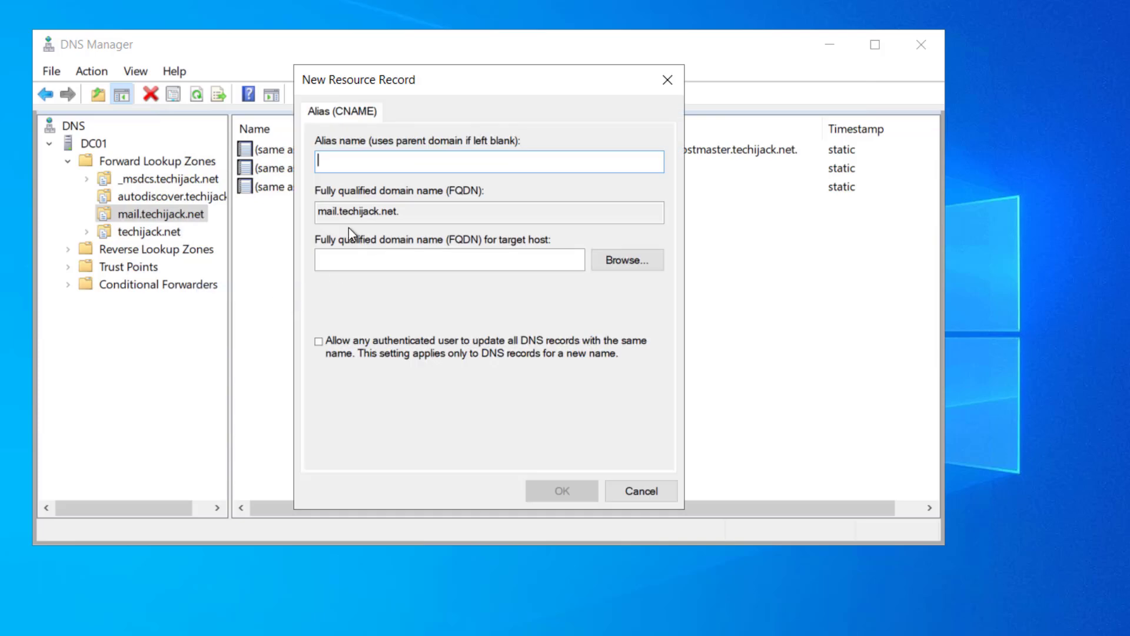
Step: Create the CNAME 'attachment' targeting mail.techijack.net, giving attachment.mail.techijack.net
{"action": "type", "text": "attachment"}
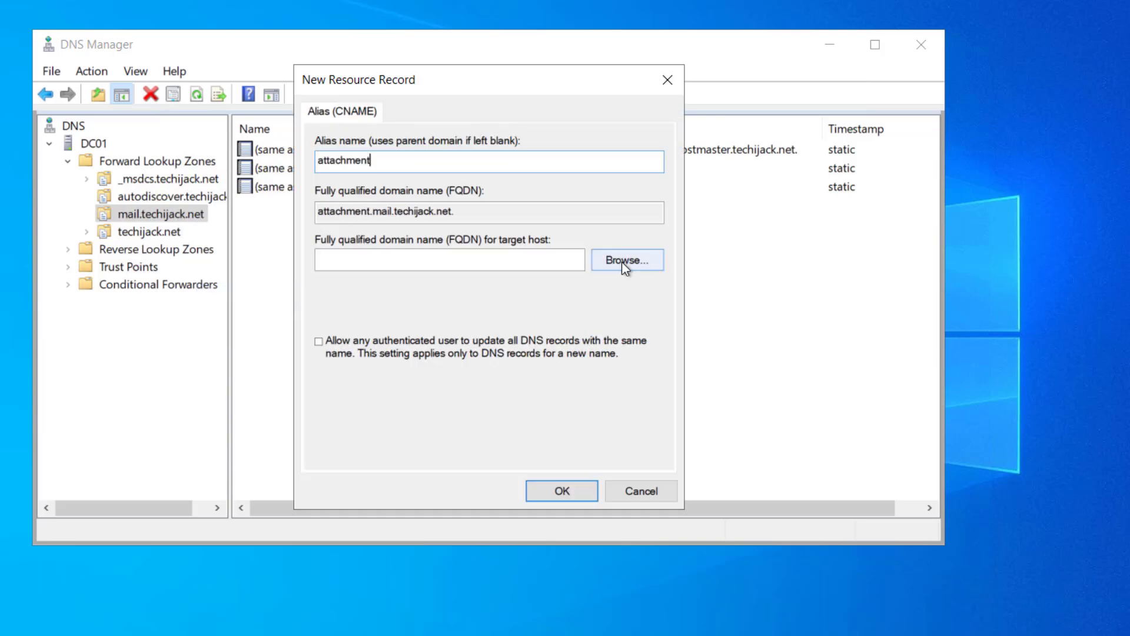
{"action": "left_click", "coordinate": [622, 262]}
{"action": "double_click", "coordinate": [363, 230]}
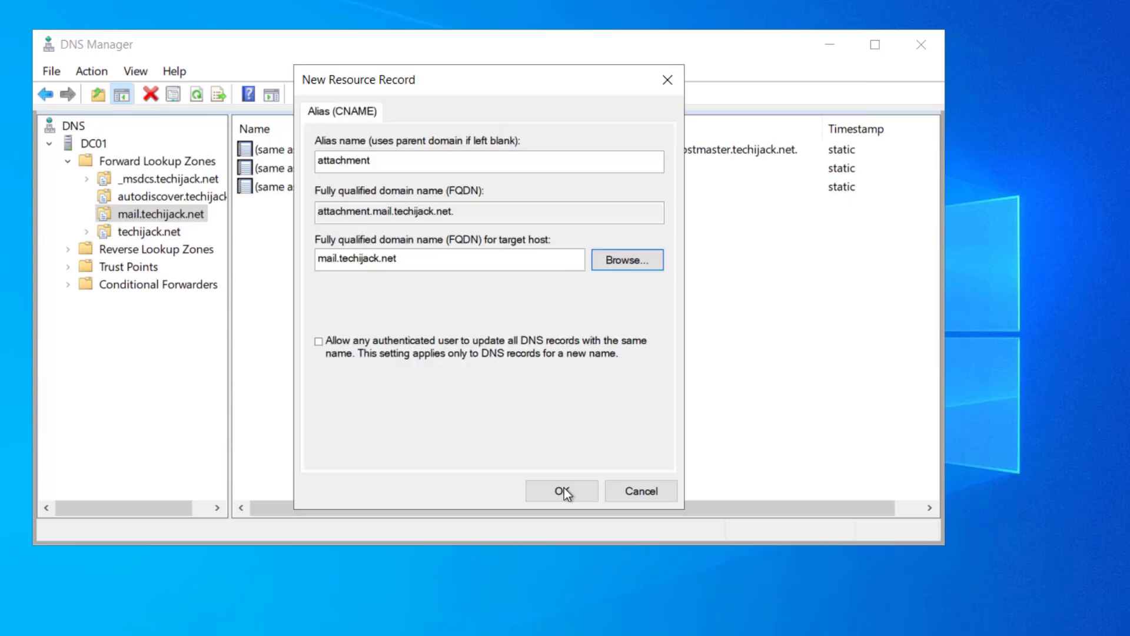
{"action": "left_click_drag", "start_coordinate": [370, 160], "coordinate": [316, 162]}
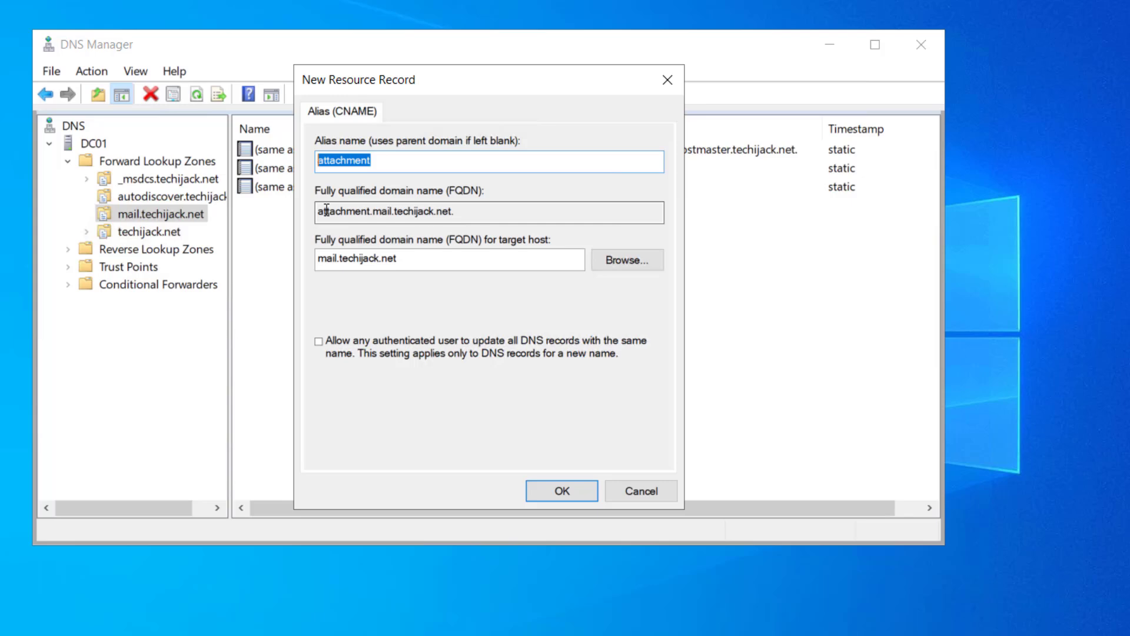
{"action": "left_click_drag", "start_coordinate": [318, 211], "coordinate": [465, 212]}
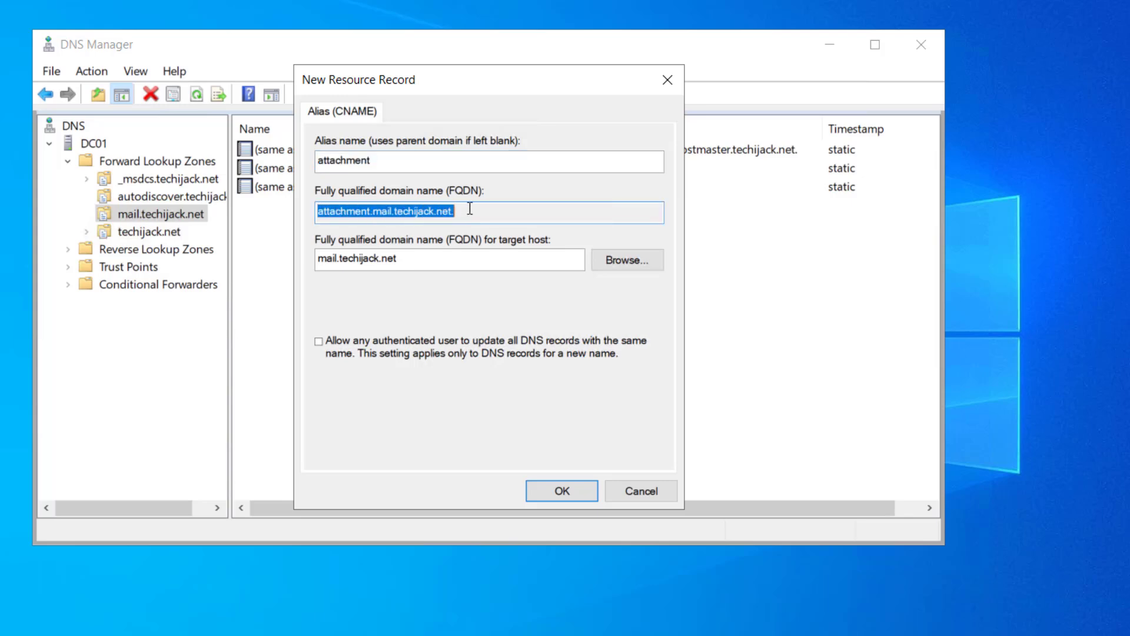
{"action": "left_click", "coordinate": [468, 212]}
{"action": "left_click_drag", "start_coordinate": [374, 210], "coordinate": [458, 211]}
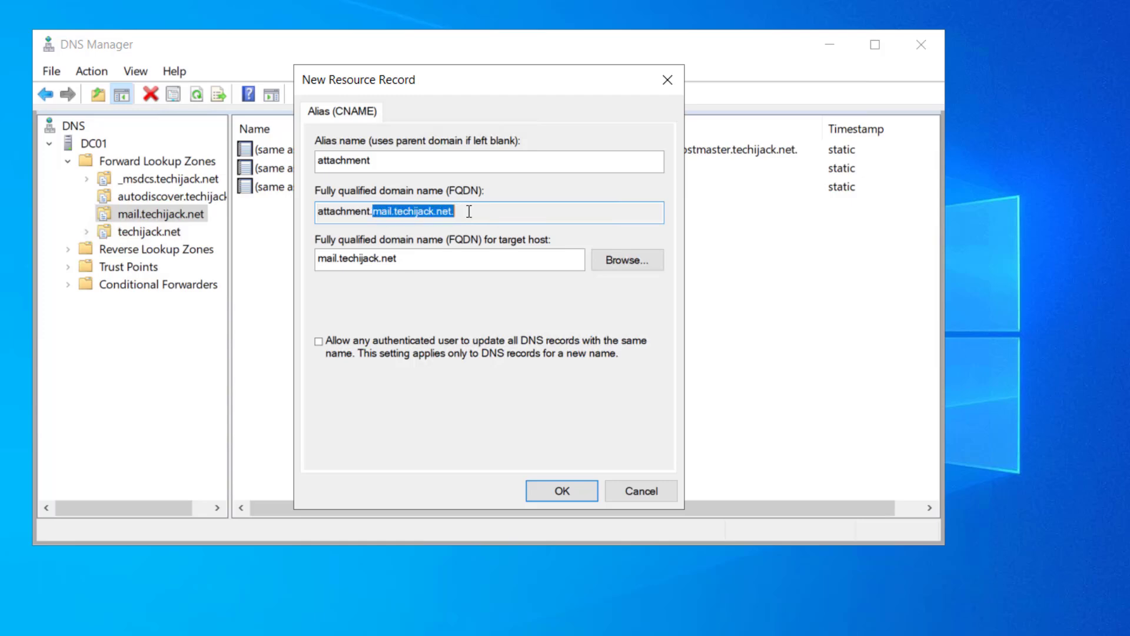
{"action": "left_click", "coordinate": [469, 212]}
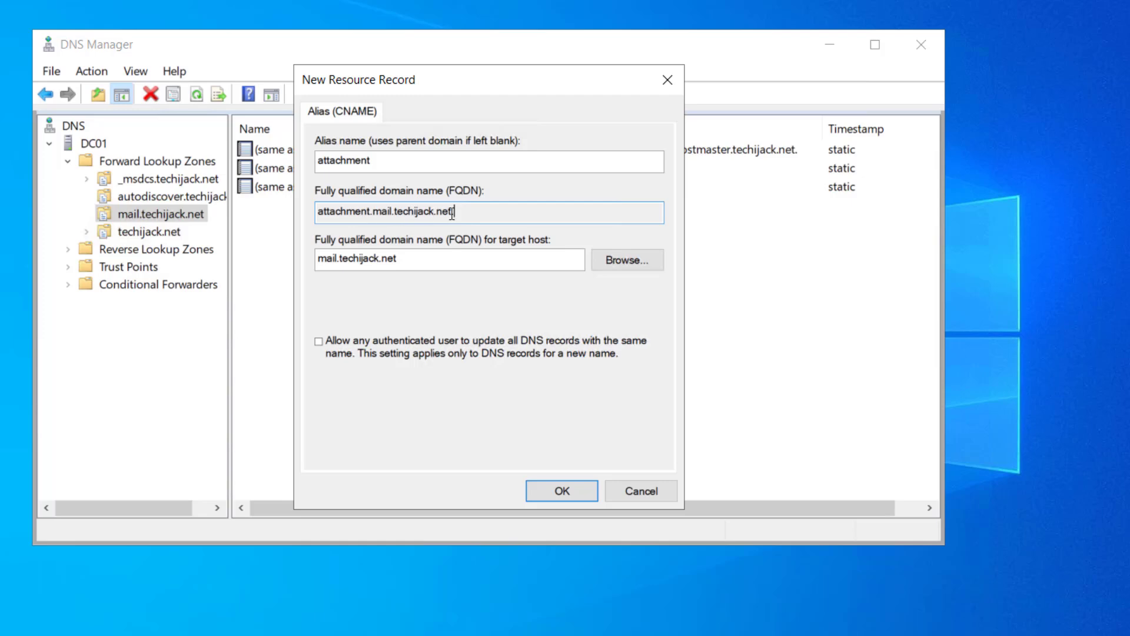
{"action": "left_click", "coordinate": [562, 492]}
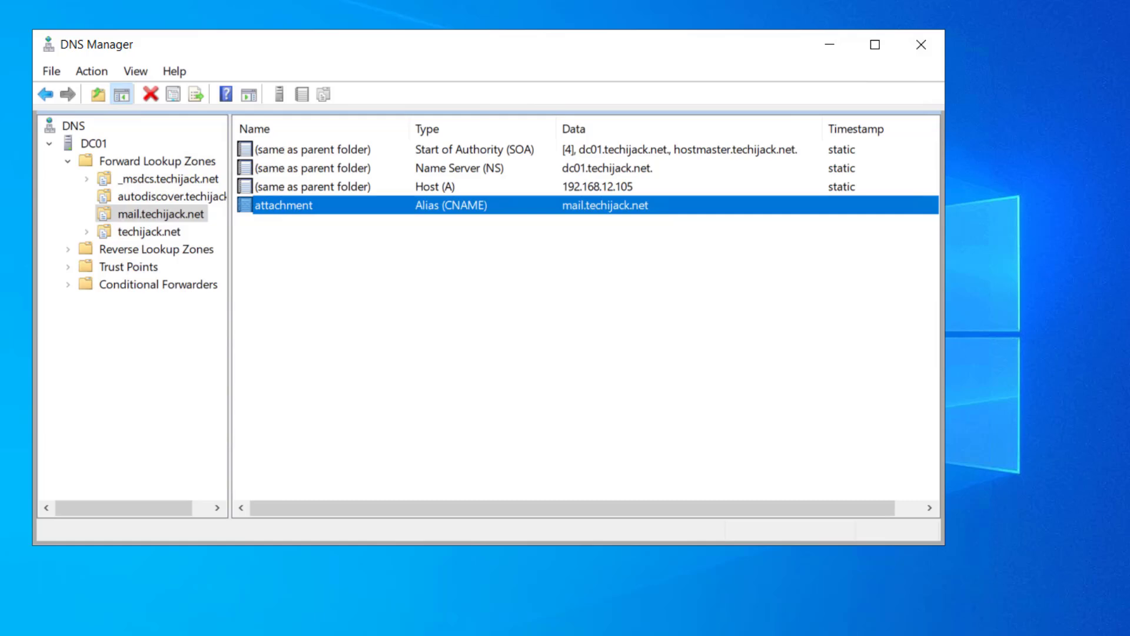
Step: Select the new attachment CNAME record to confirm it appears in the zone
{"action": "left_click", "coordinate": [301, 257]}
{"action": "left_click", "coordinate": [266, 210]}
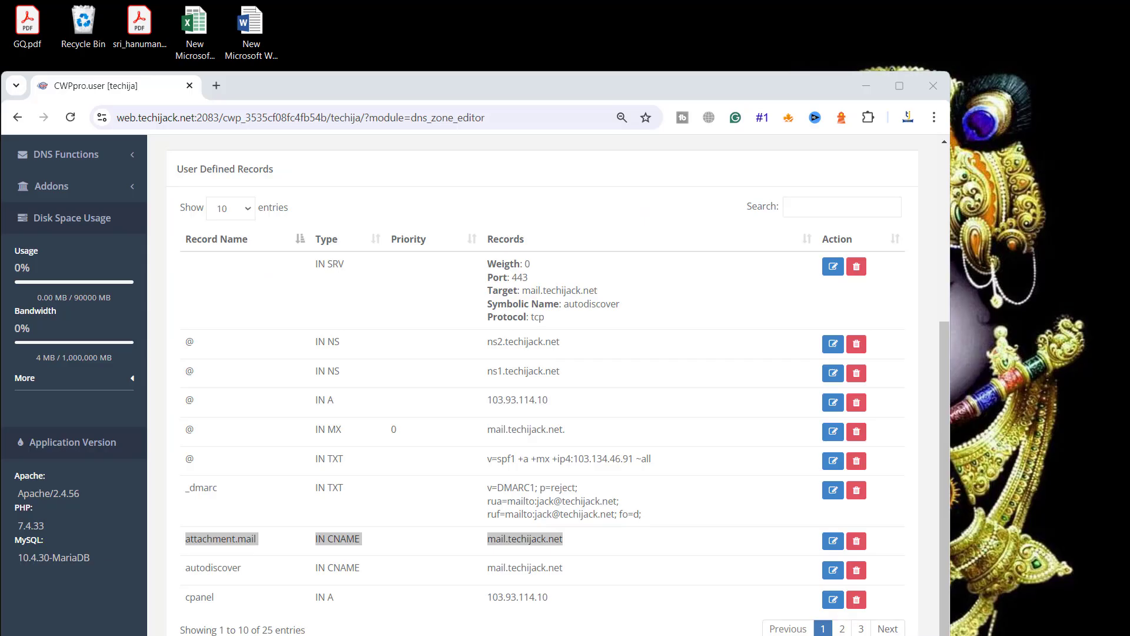
Step: Highlight the attachment.mail CNAME row pointing to mail.techijack.net in the CWP zone editor
{"action": "double_click", "coordinate": [236, 538]}
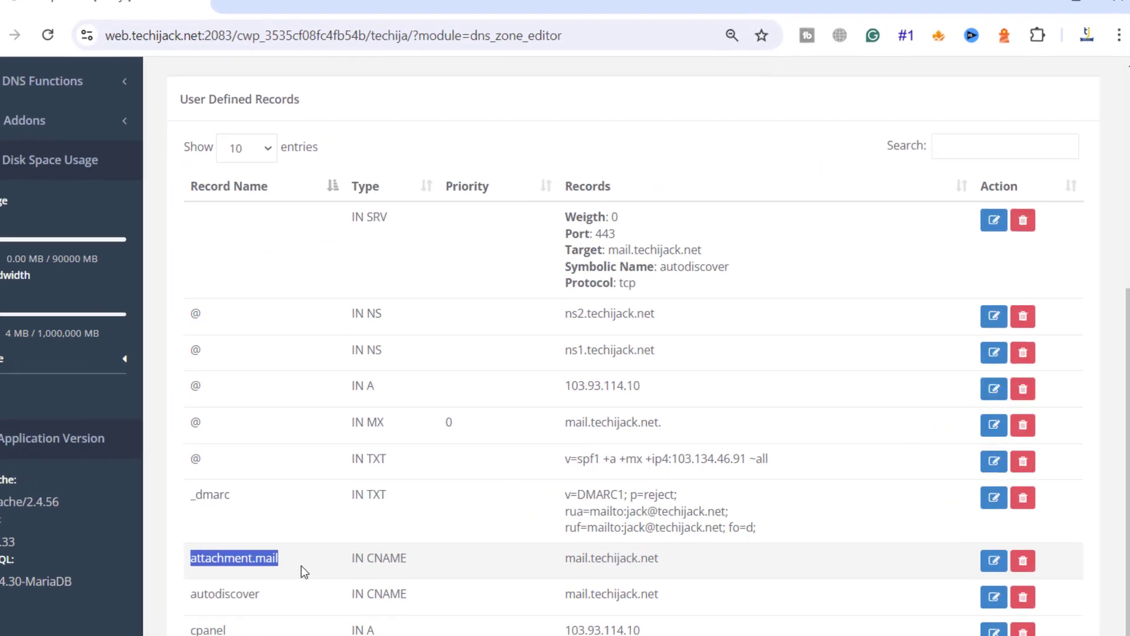
{"action": "left_click_drag", "start_coordinate": [318, 567], "coordinate": [661, 558]}
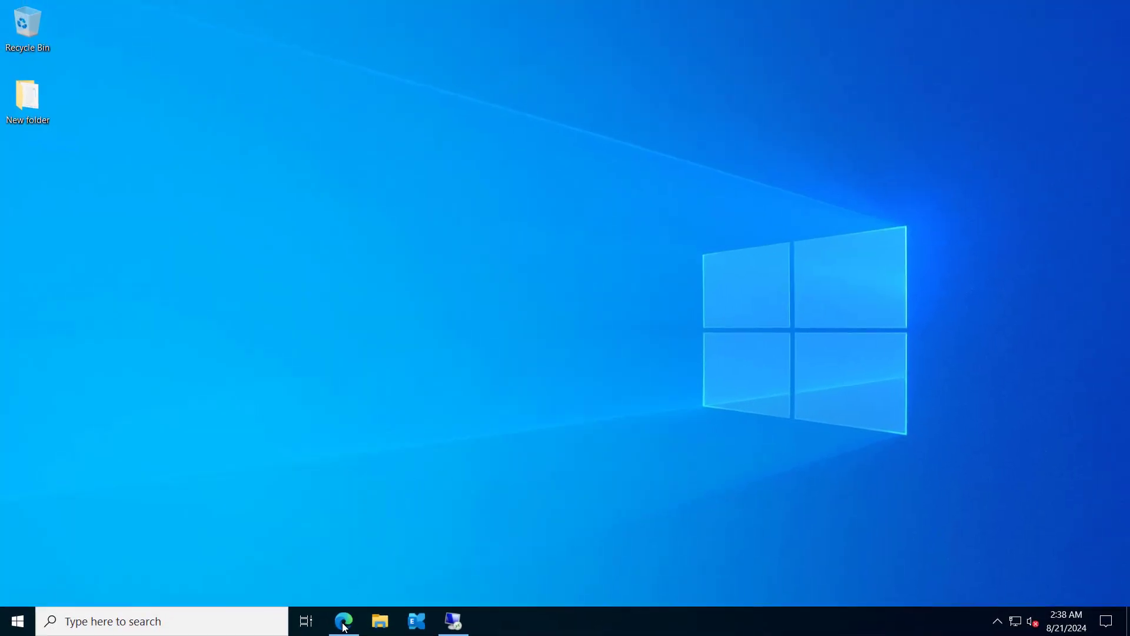
Step: Confirm the mail site certificate's Subject Alternative Name lists attachment.mail.techijack.net
{"action": "left_click", "coordinate": [344, 623]}
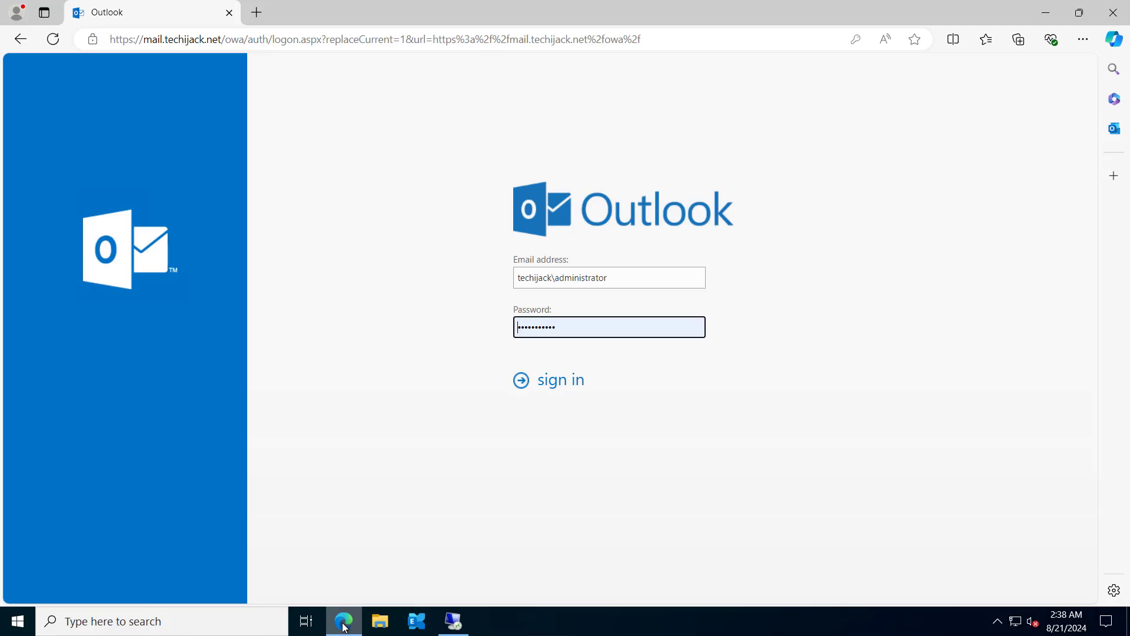
{"action": "left_click", "coordinate": [92, 41]}
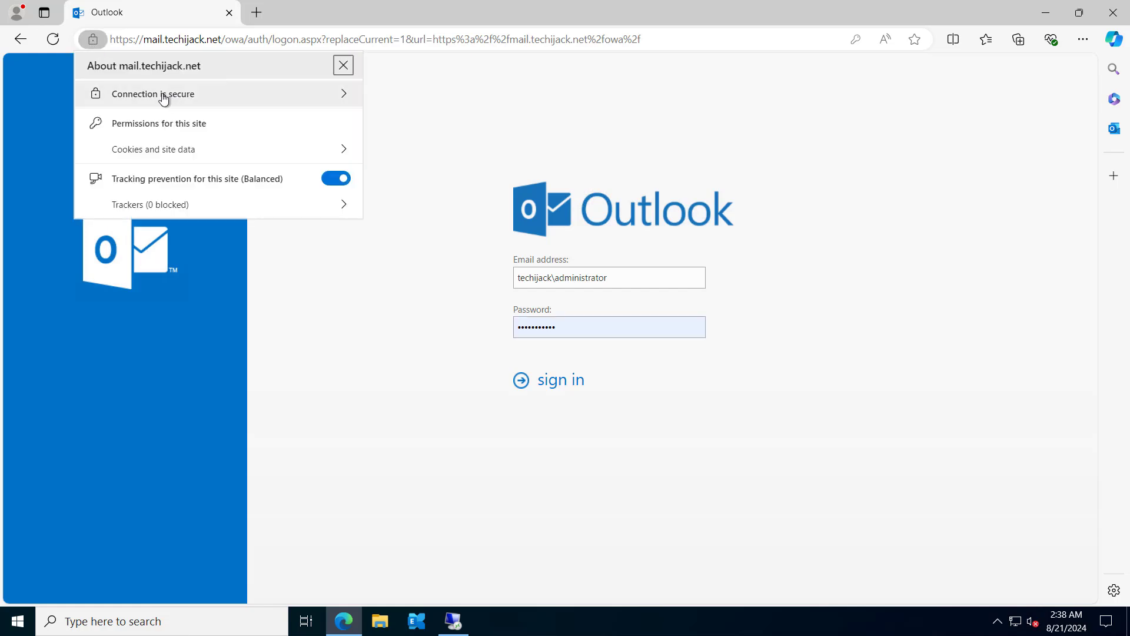
{"action": "left_click", "coordinate": [163, 95]}
{"action": "left_click", "coordinate": [320, 65]}
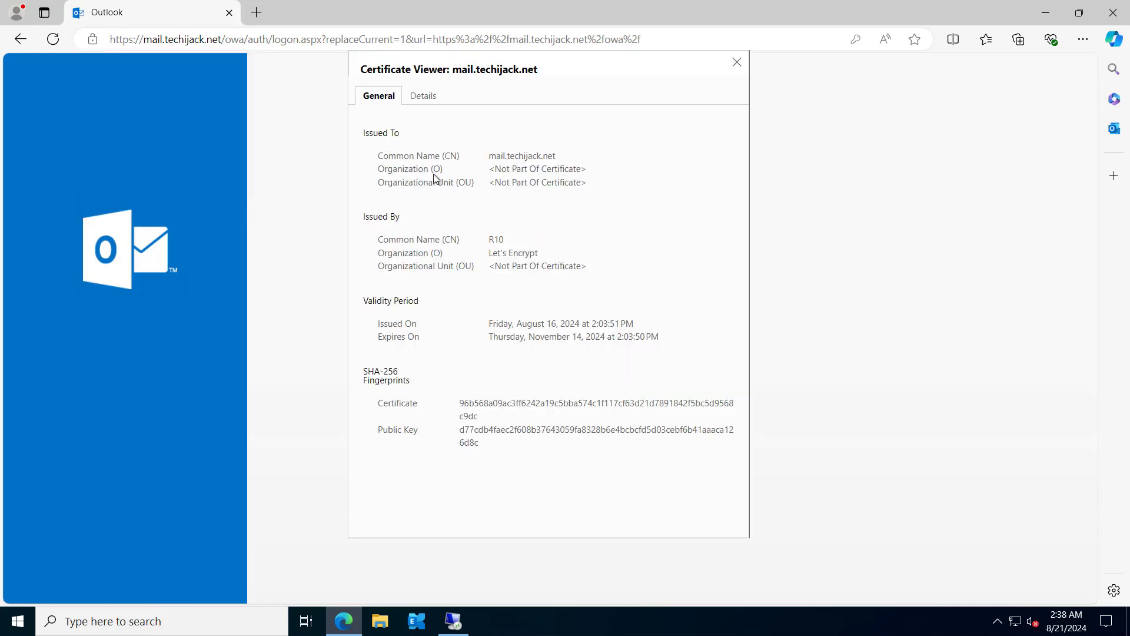
{"action": "left_click", "coordinate": [422, 96]}
{"action": "scroll", "coordinate": [728, 291], "scroll_direction": "down", "scroll_amount": 5}
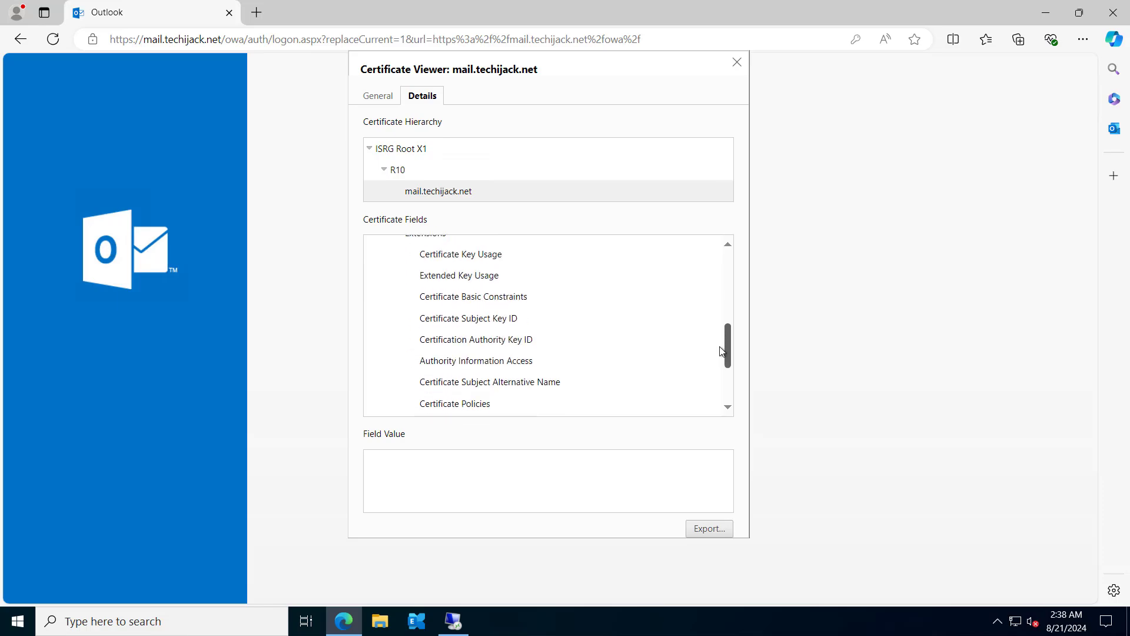
{"action": "left_click", "coordinate": [460, 387]}
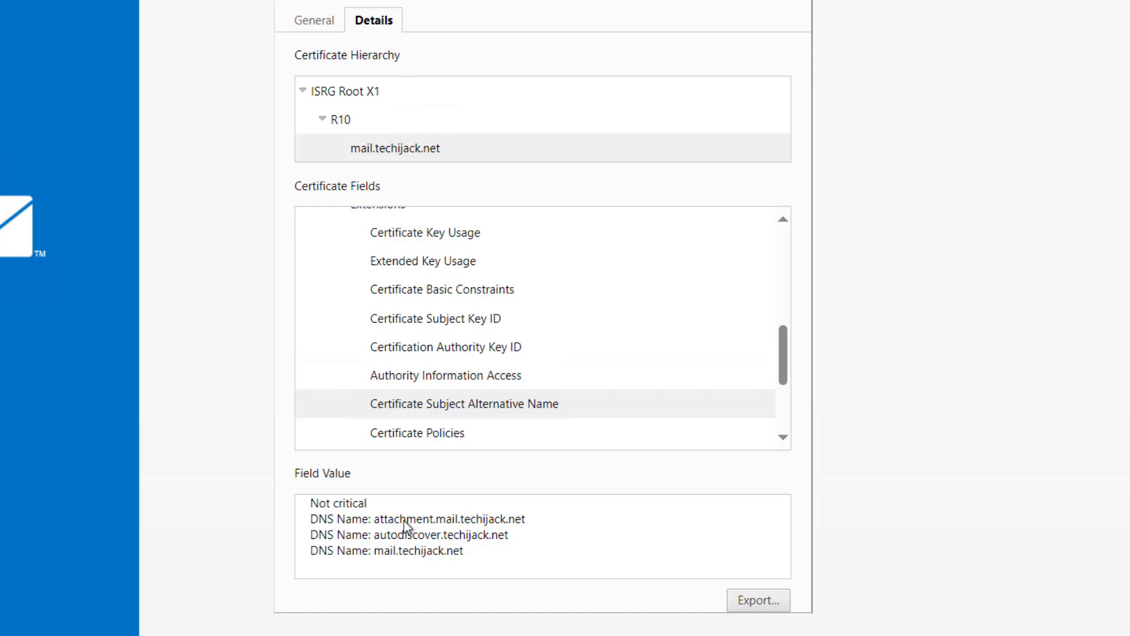
{"action": "left_click_drag", "start_coordinate": [372, 522], "coordinate": [527, 520]}
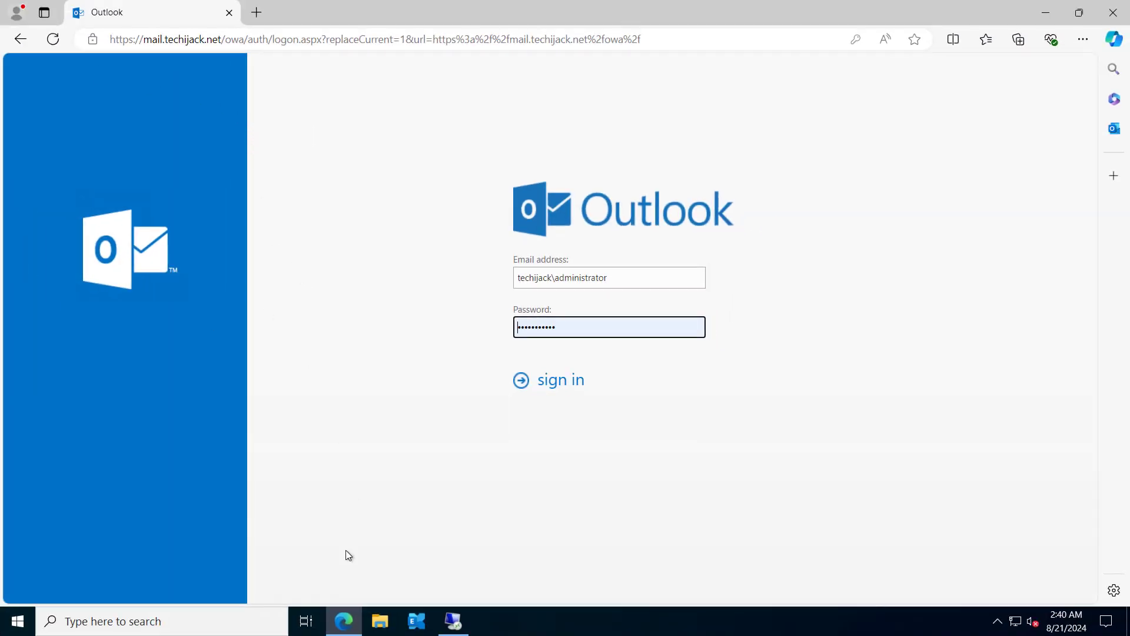
Step: Run Get-OwaVirtualDirectory to view the current OWA download host names
{"action": "key", "text": "super+d"}
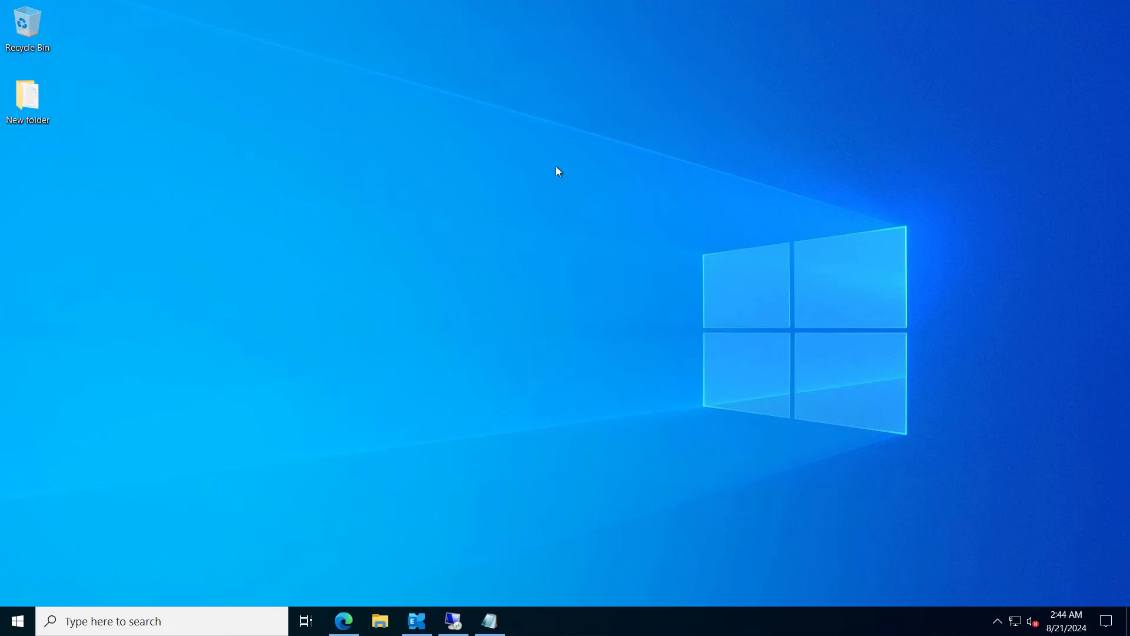
{"action": "left_click", "coordinate": [418, 622]}
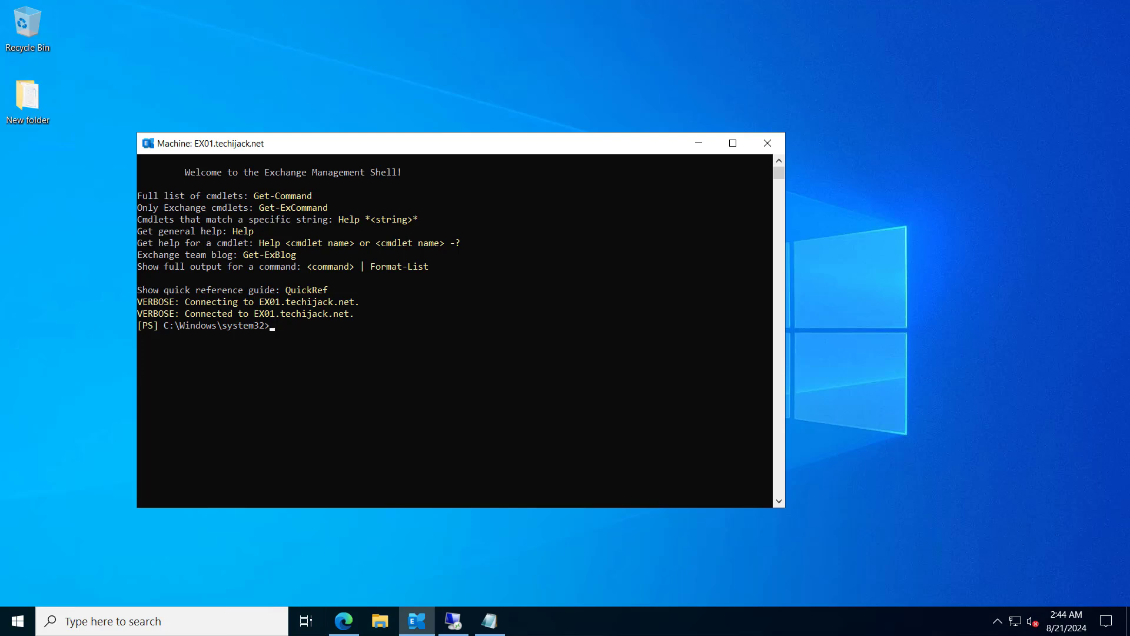
{"action": "type", "text": "Get-OwaVirtualDirectory | ft Identity,*DownloadHostName"}
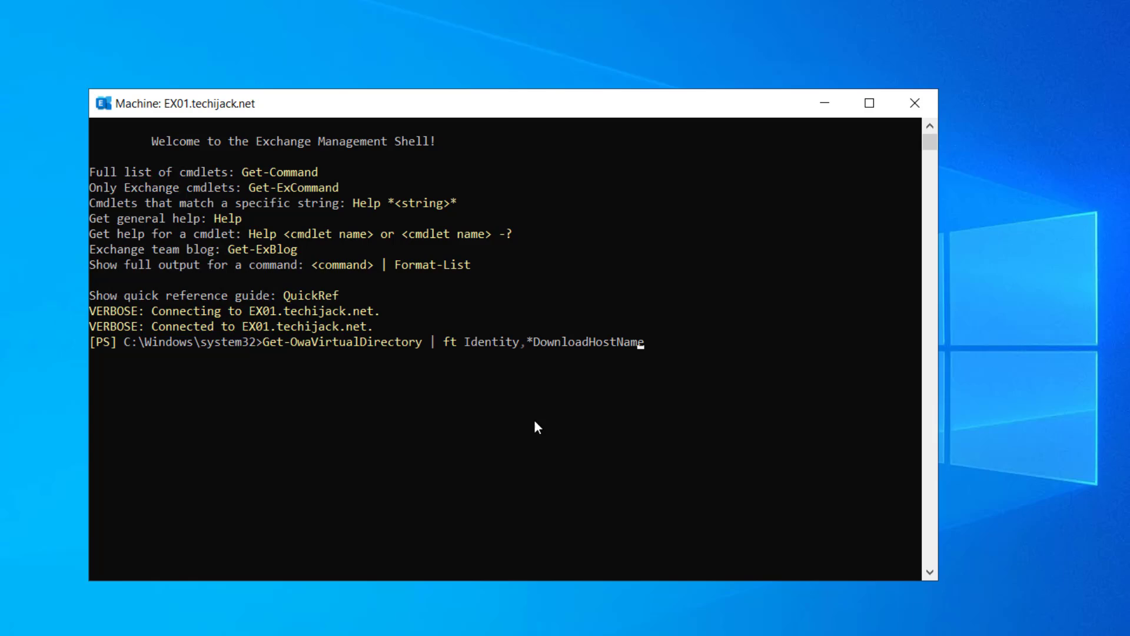
{"action": "key", "text": "Return"}
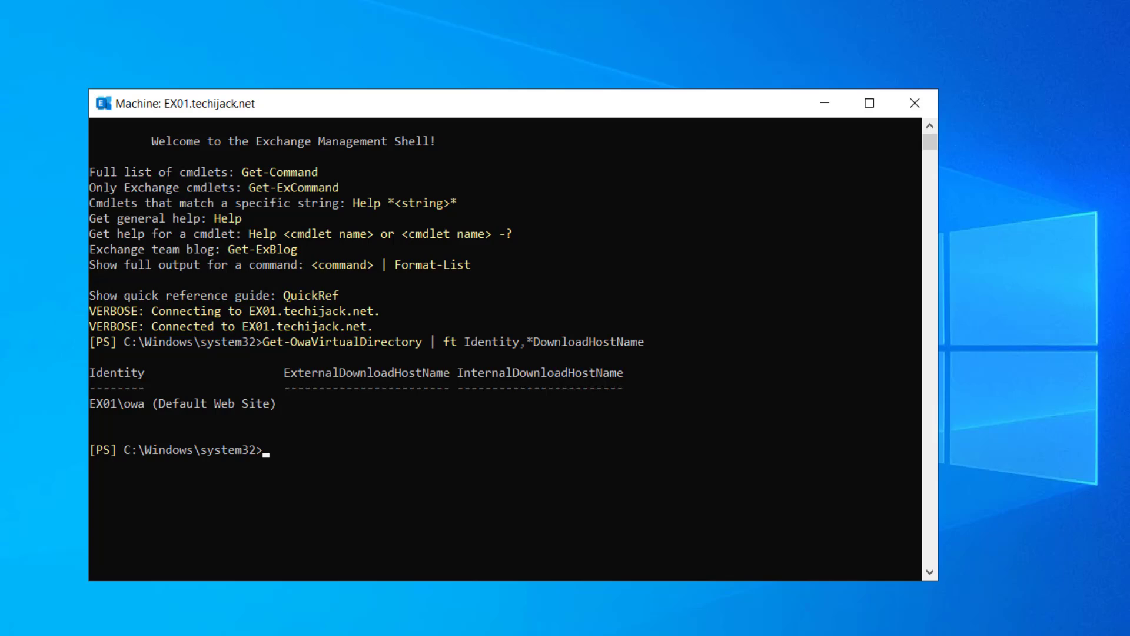
Step: Set both InternalDownloadHostName and ExternalDownloadHostName to attachment.mail.techijack.net
{"action": "right_click", "coordinate": [276, 465]}
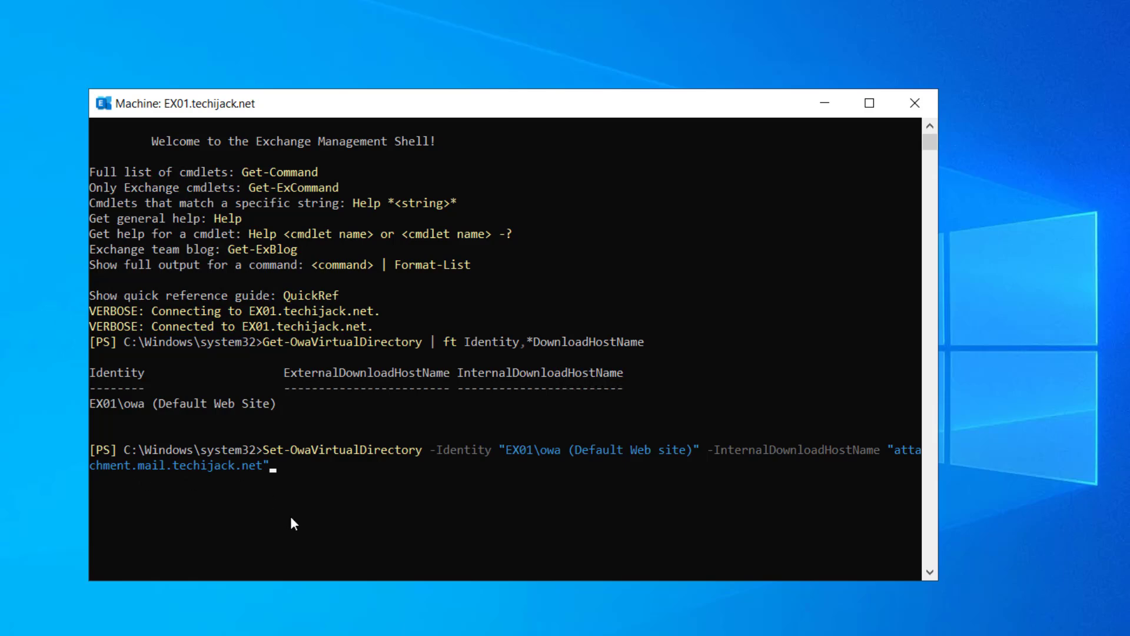
{"action": "key", "text": "Return"}
{"action": "right_click", "coordinate": [324, 514]}
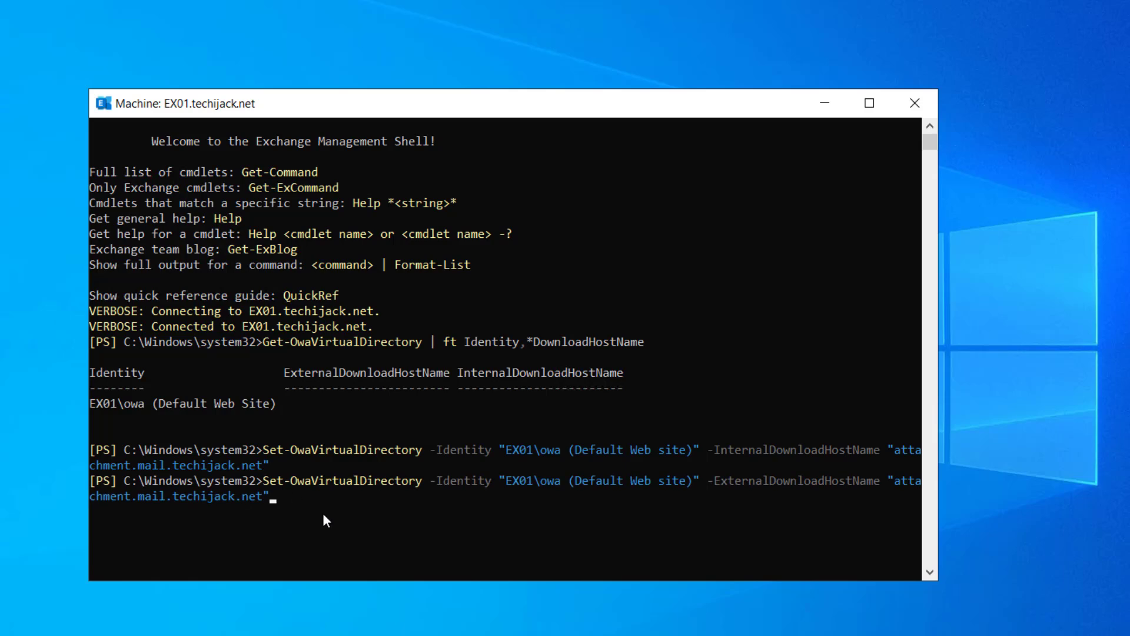
{"action": "key", "text": "Return"}
Step: Rerun the query to confirm both download host names are attachment.mail.techijack.net
{"action": "right_click", "coordinate": [253, 542]}
{"action": "key", "text": "Return"}
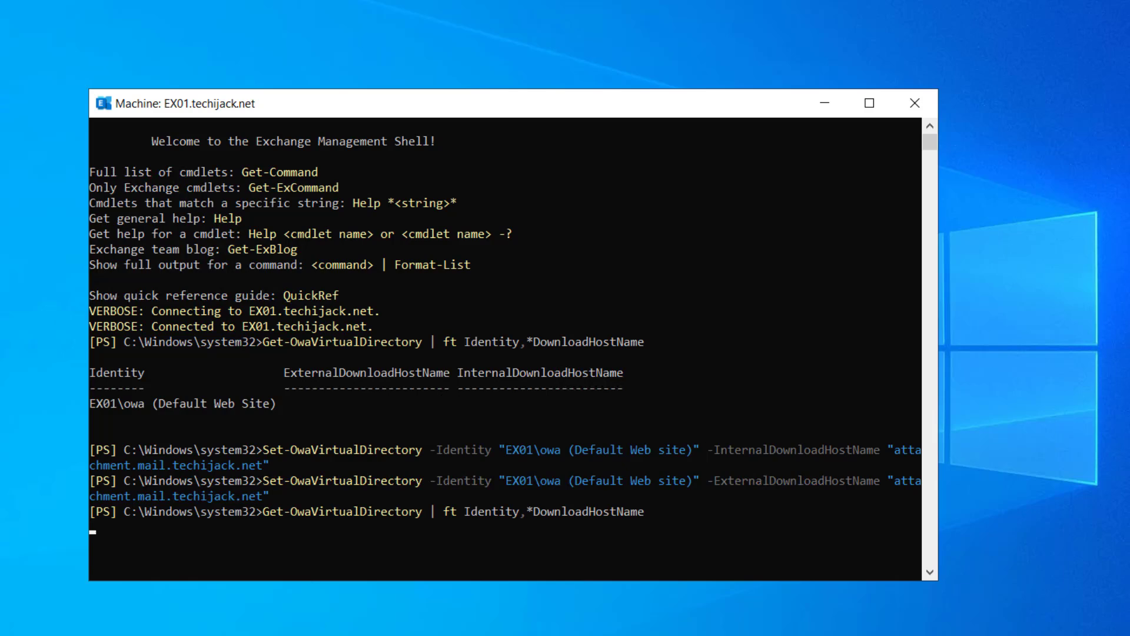
{"action": "left_click_drag", "start_coordinate": [284, 496], "coordinate": [443, 496]}
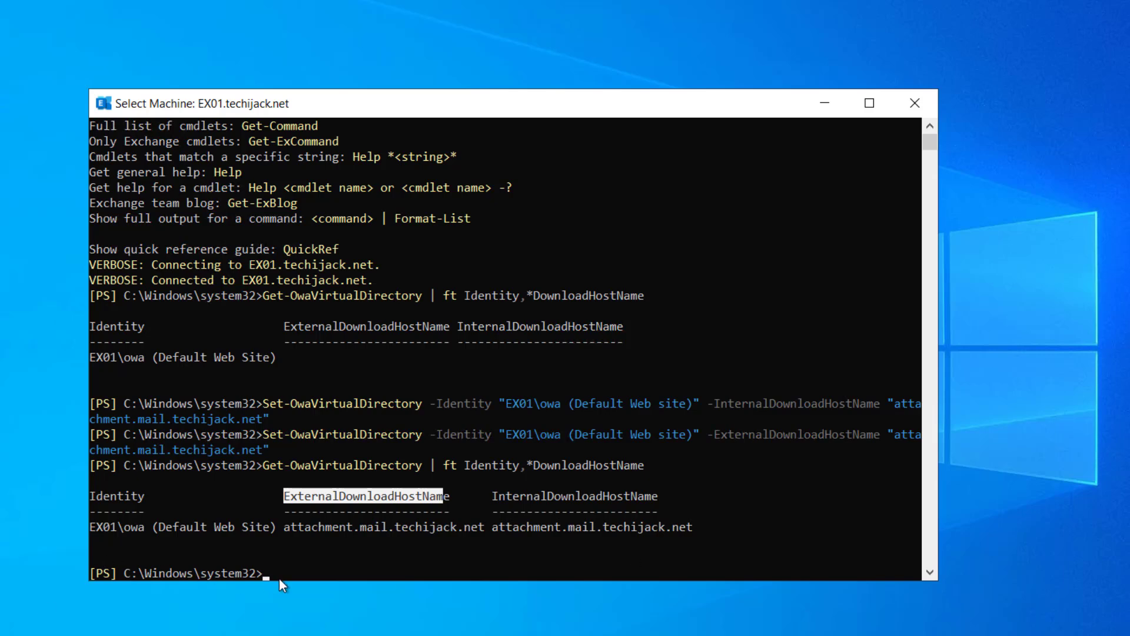
{"action": "key", "text": "Return"}
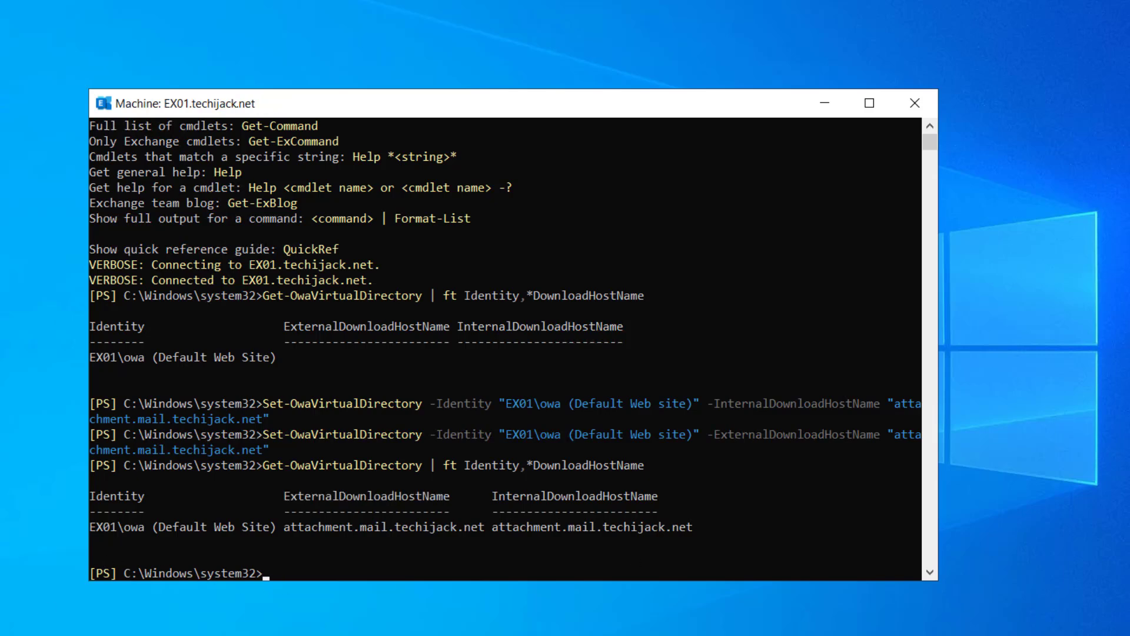
Step: Enable download domains with Set-OrganizationConfig -EnableDownloadDomains $true, try iisreset (access denied), then search 'cmd'
{"action": "right_click", "coordinate": [406, 577]}
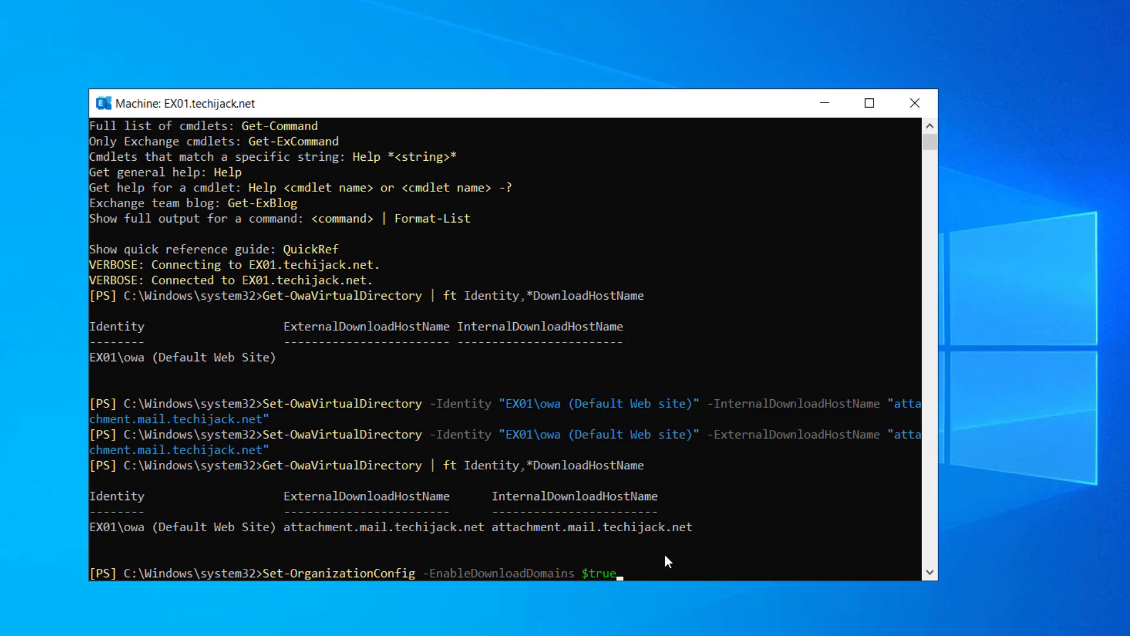
{"action": "key", "text": "Return"}
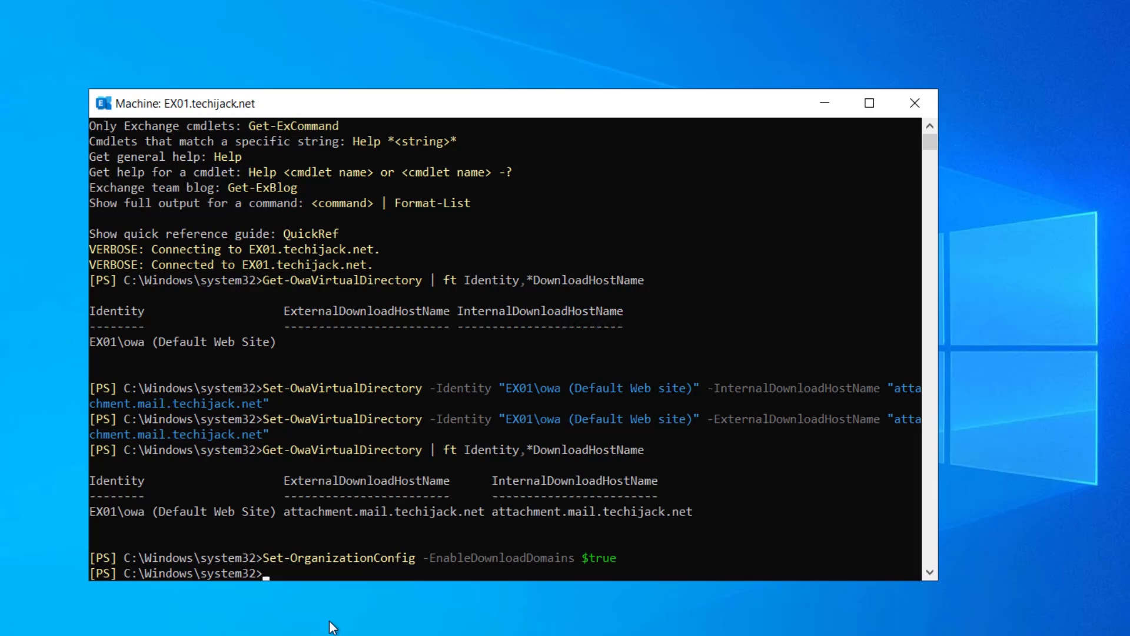
{"action": "type", "text": "iisreset"}
{"action": "key", "text": "Return"}
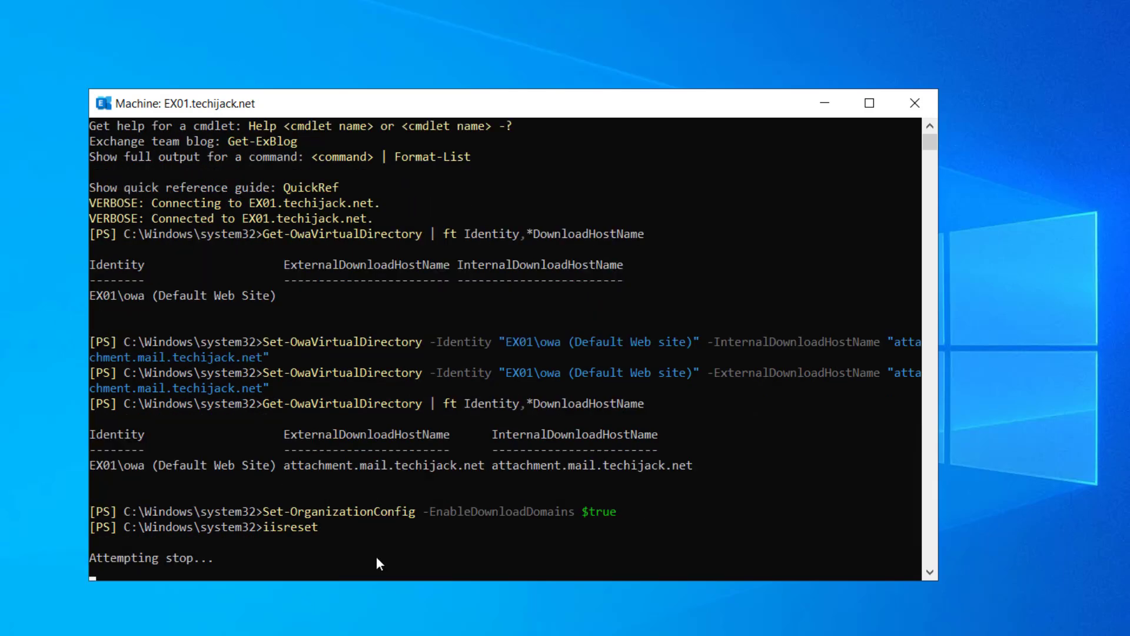
{"action": "key", "text": "super"}
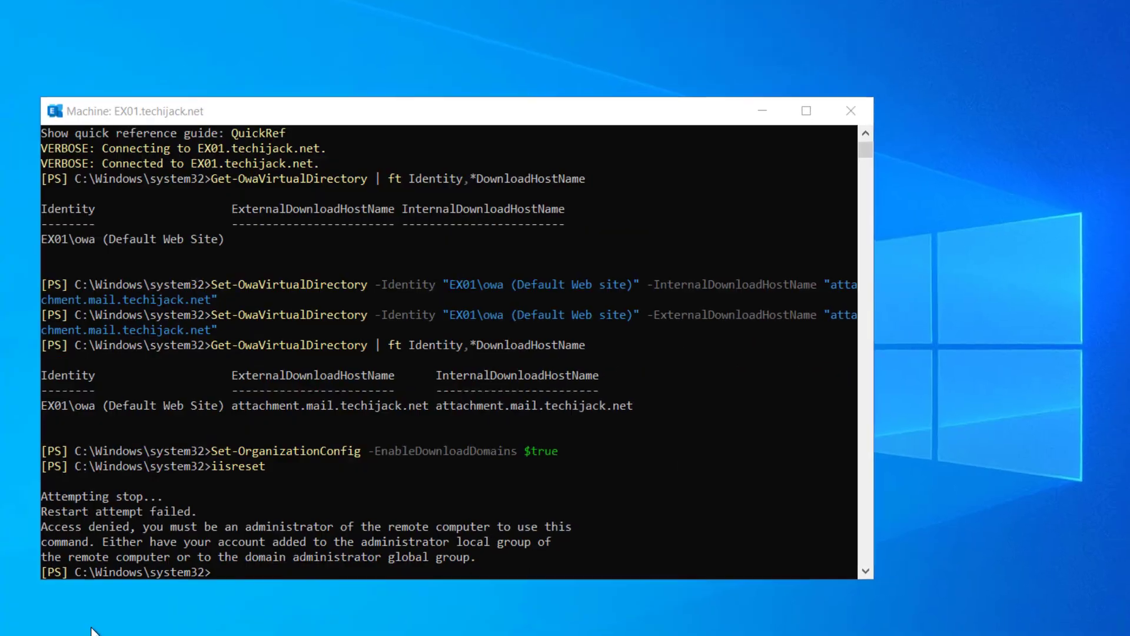
{"action": "type", "text": "c"}
{"action": "type", "text": "md"}
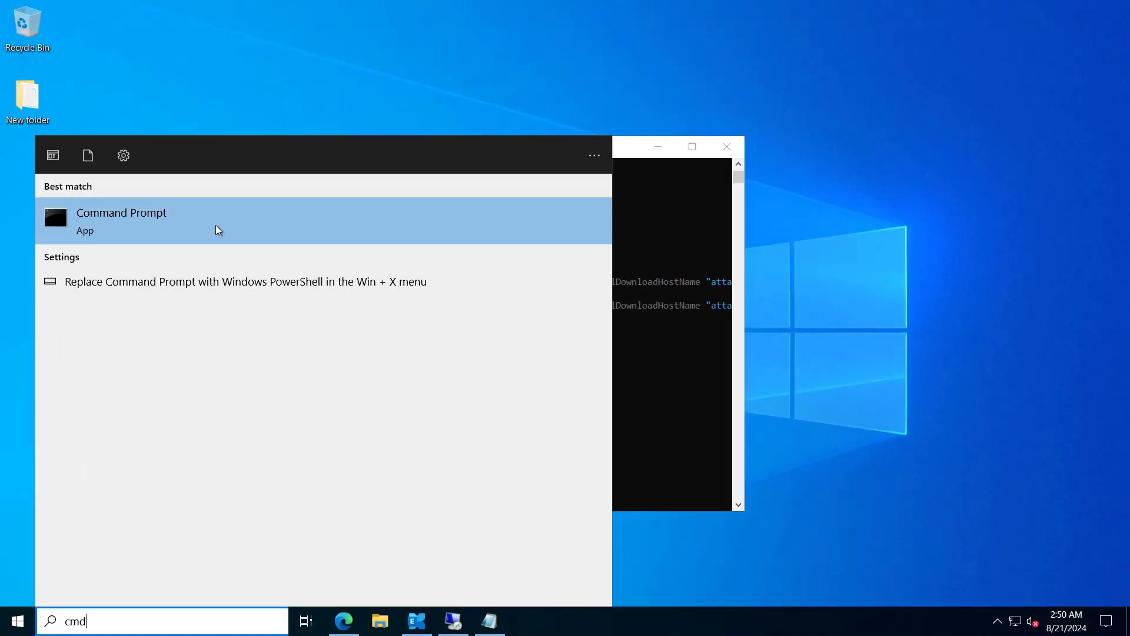
Step: Run iisreset in an administrator Command Prompt to restart Internet services
{"action": "left_click", "coordinate": [118, 240]}
{"action": "type", "text": "iisreset"}
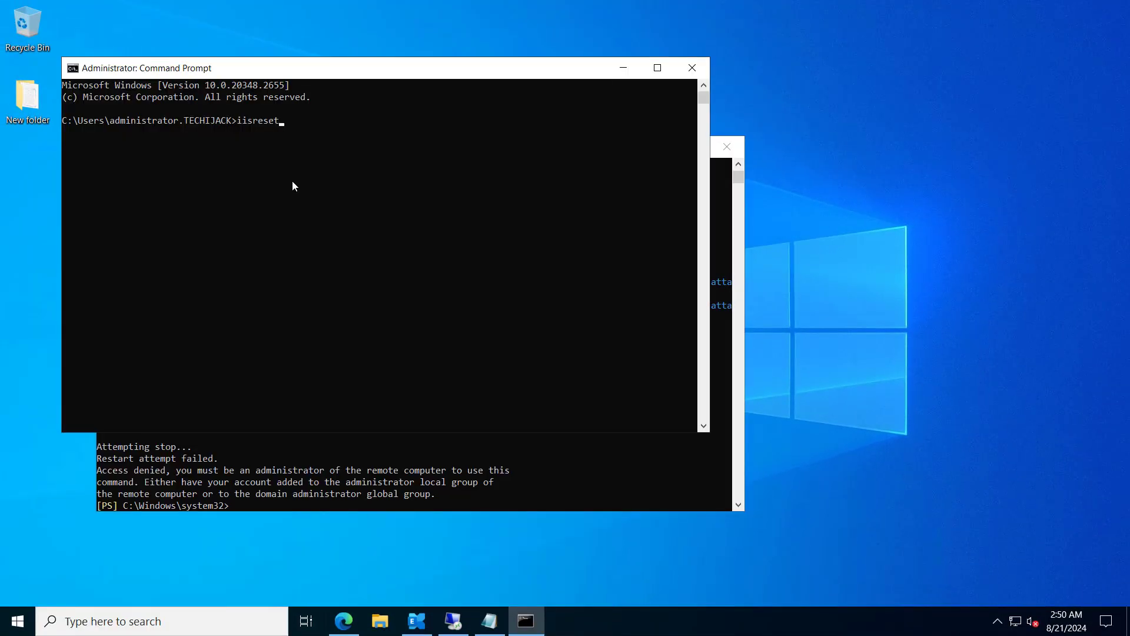
{"action": "key", "text": "Return"}
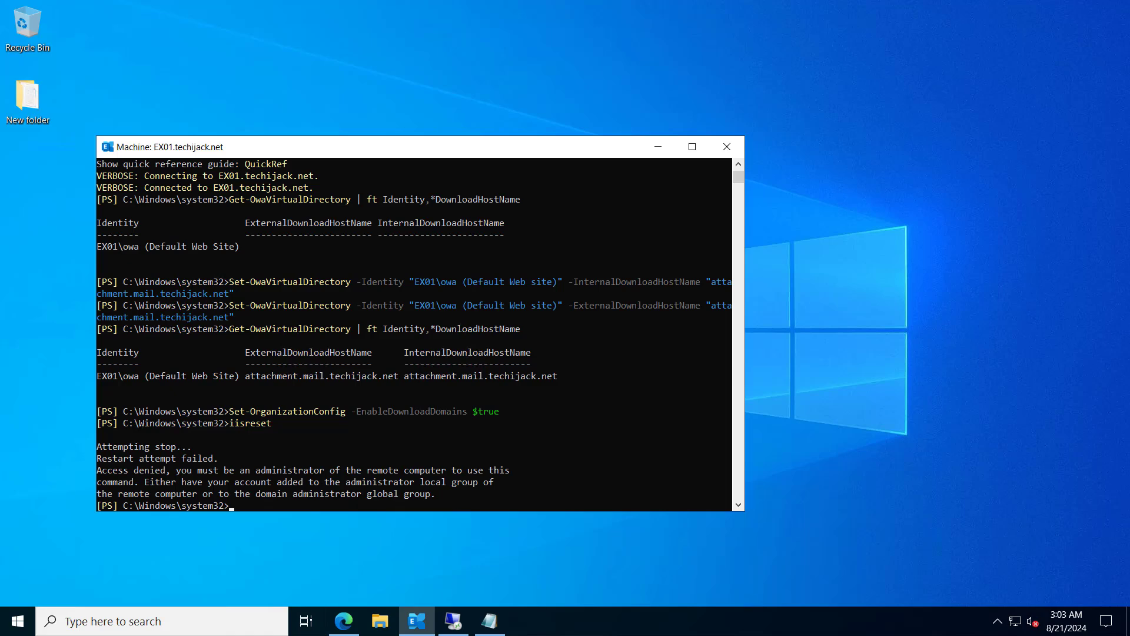
Step: Inspect the logo in the Download Domain Test email to verify its src is attachment.mail.techijack.net
{"action": "left_click", "coordinate": [347, 629]}
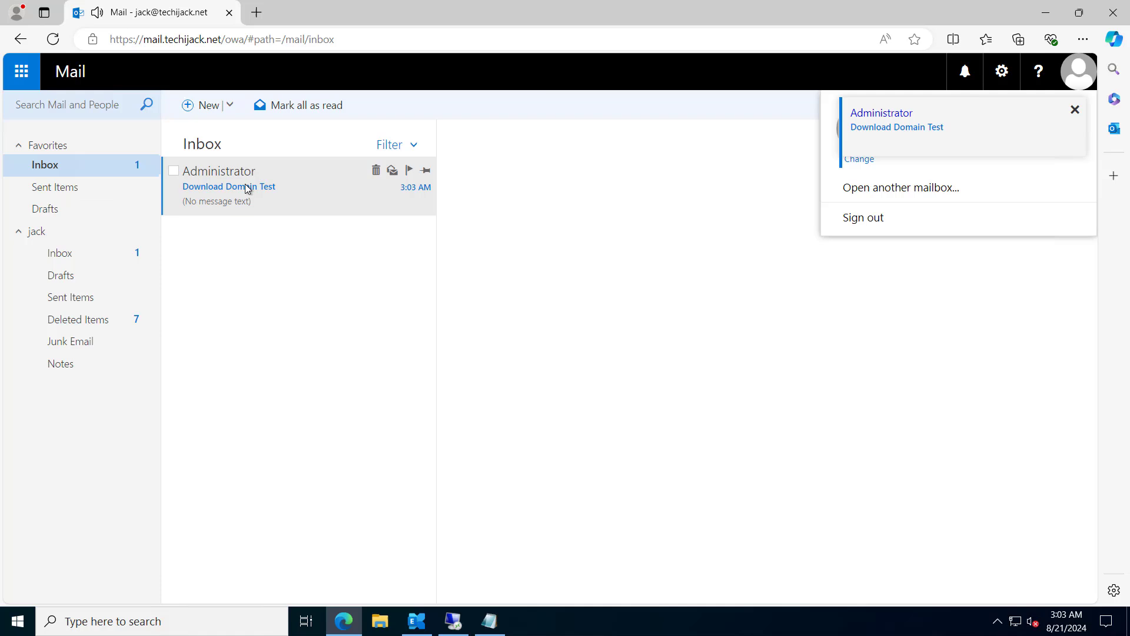
{"action": "left_click", "coordinate": [257, 193]}
{"action": "left_click", "coordinate": [257, 194]}
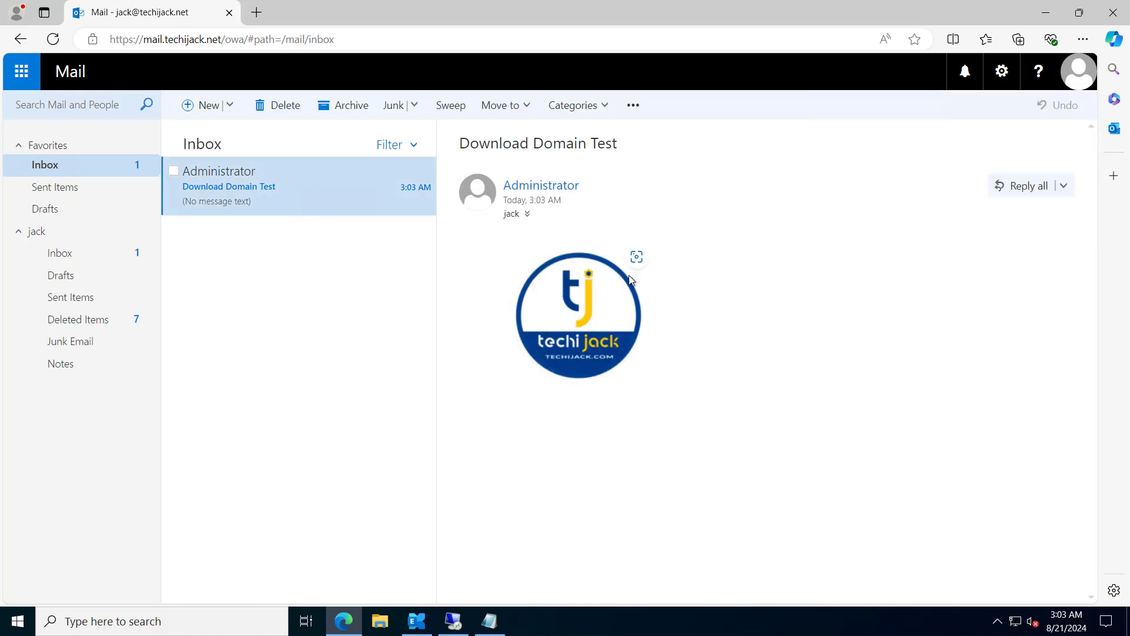
{"action": "right_click", "coordinate": [606, 338]}
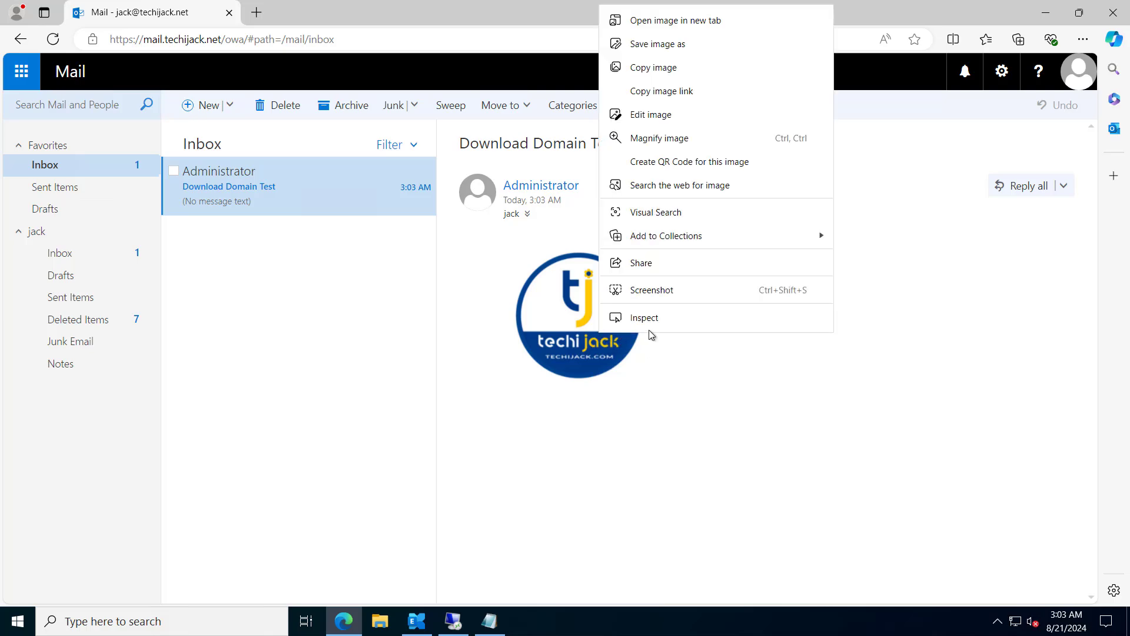
{"action": "left_click", "coordinate": [651, 317]}
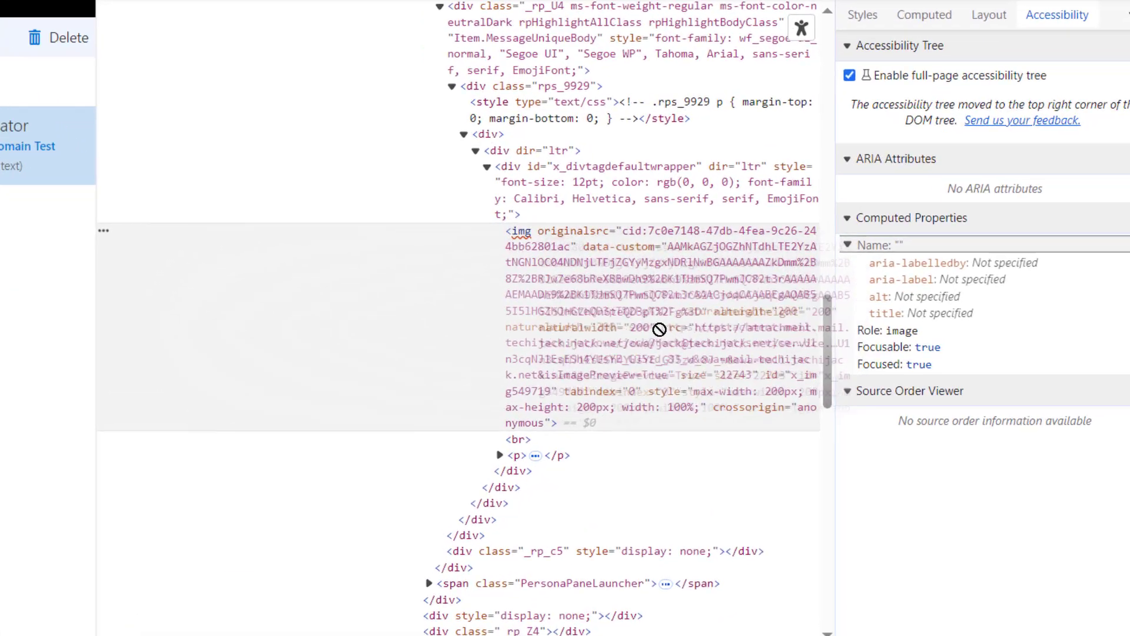
{"action": "mouse_move", "coordinate": [746, 323]}
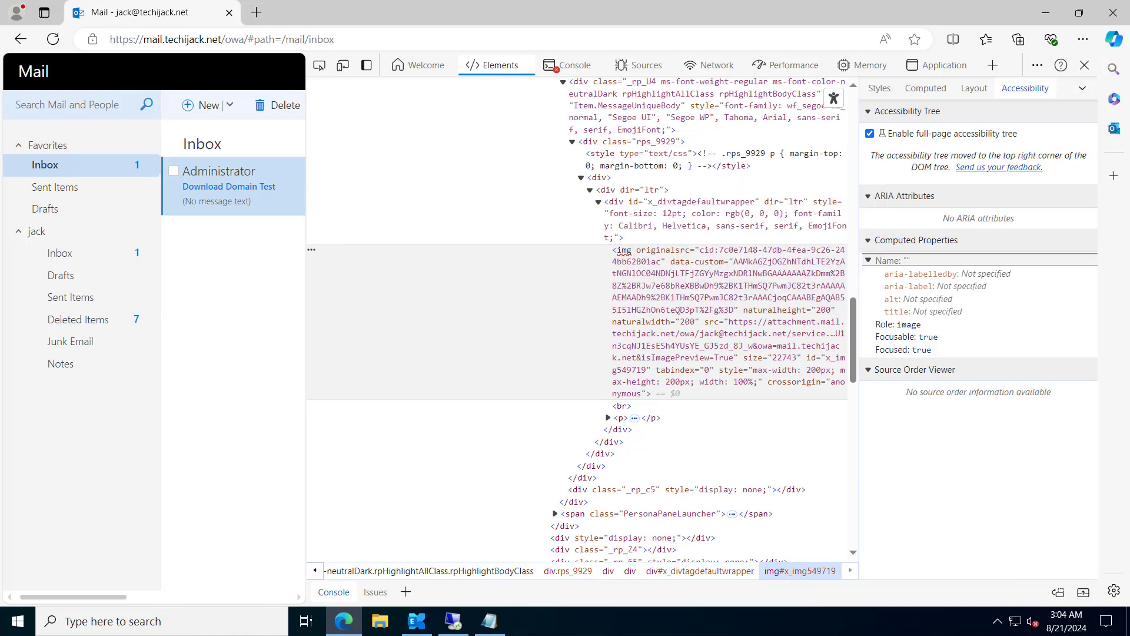
{"action": "left_click", "coordinate": [1085, 65]}
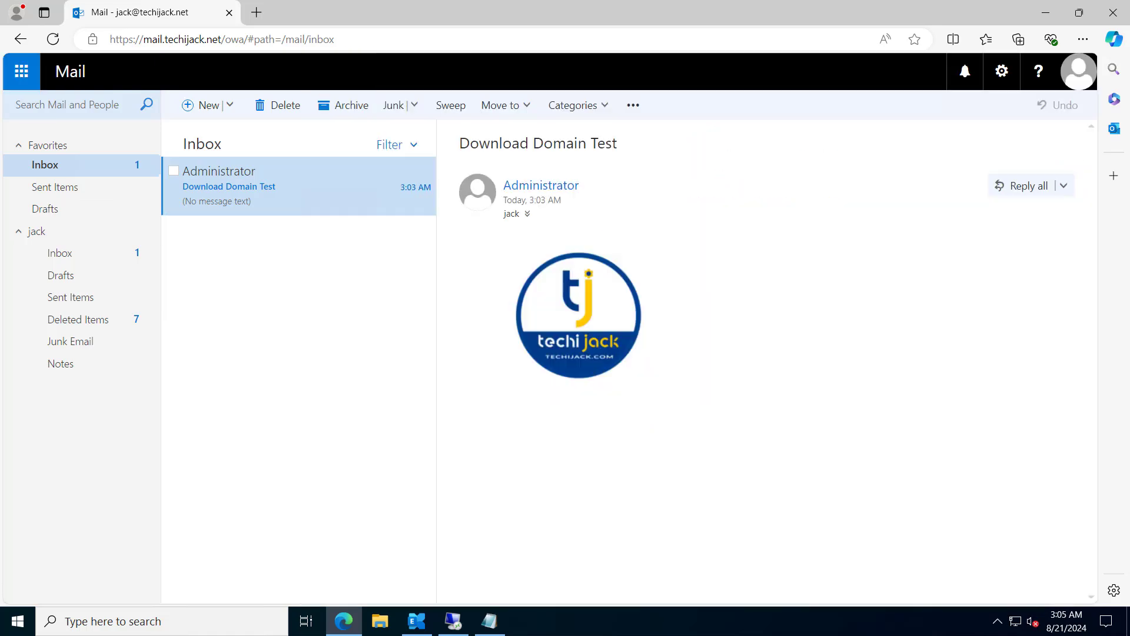